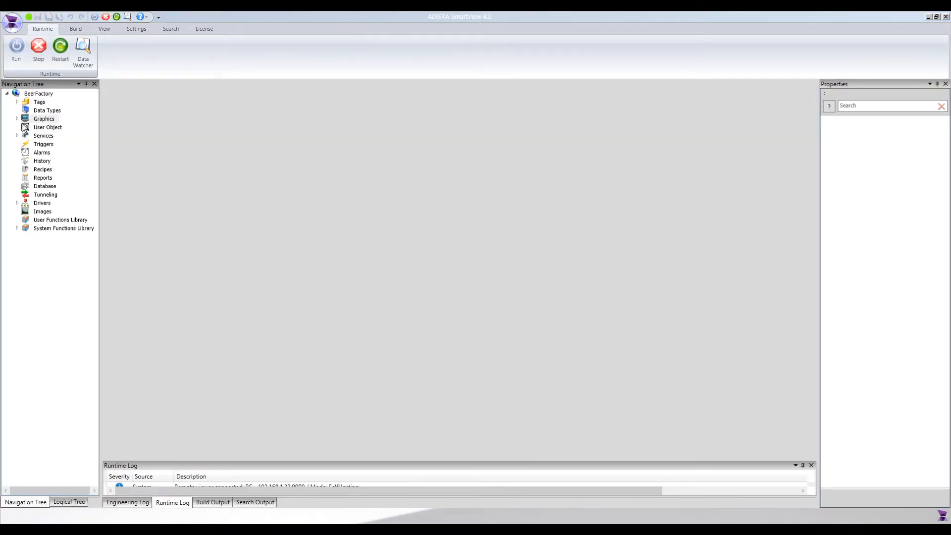
Open the Initial graphics screen of the BeerFactory project
left_click(17, 119)
double_click(50, 144)
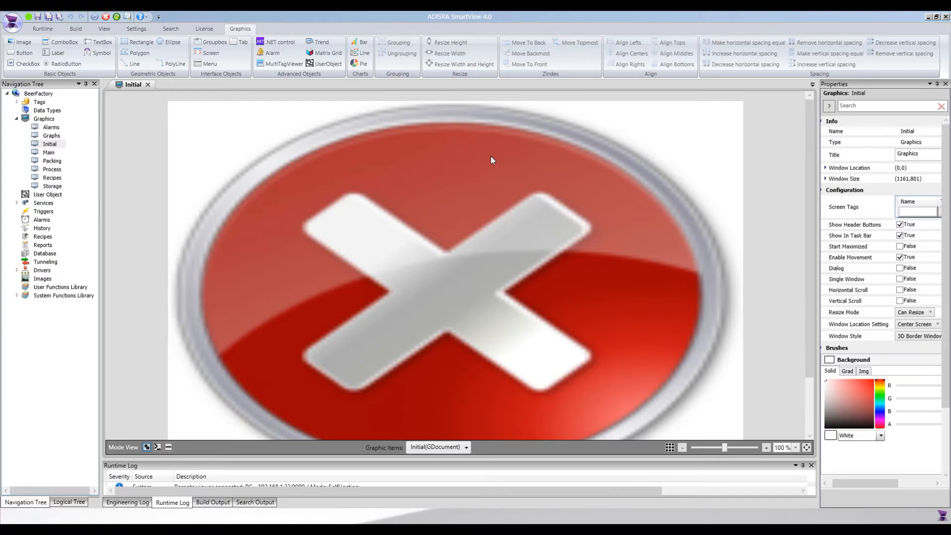
Switch to SketchUp, orbit and pan the beer factory model to see its front, and return to ADISRA SmartView
left_click(605, 529)
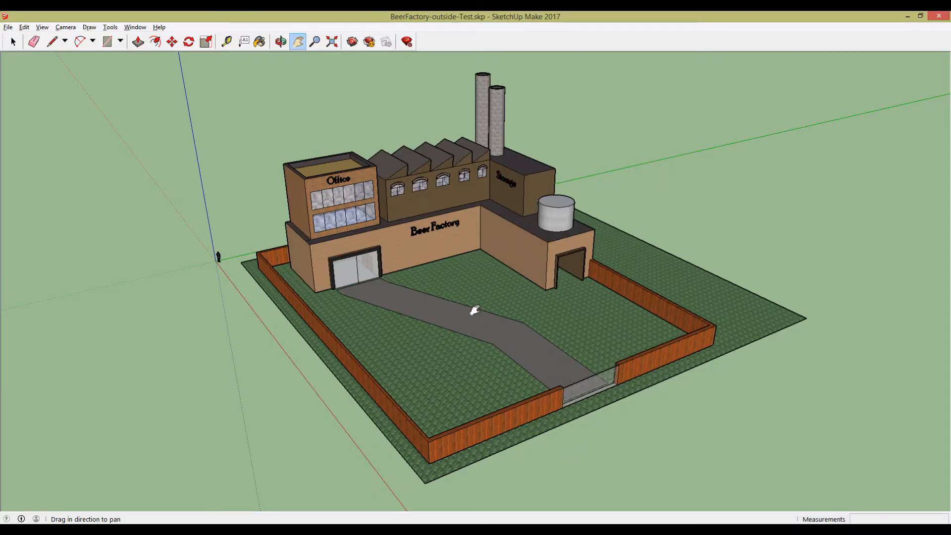
left_click(281, 41)
left_click_drag(446, 297, 307, 309)
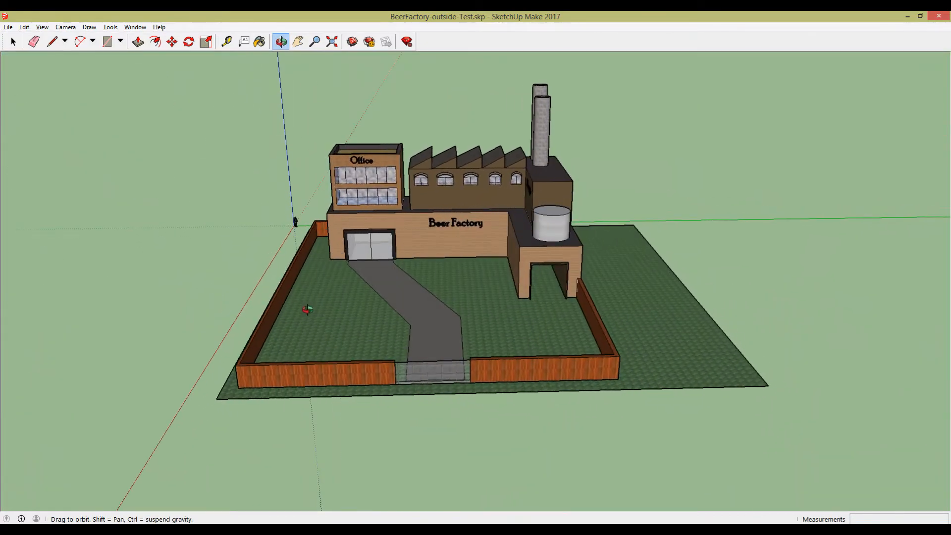
left_click(297, 41)
left_click_drag(342, 151, 363, 155)
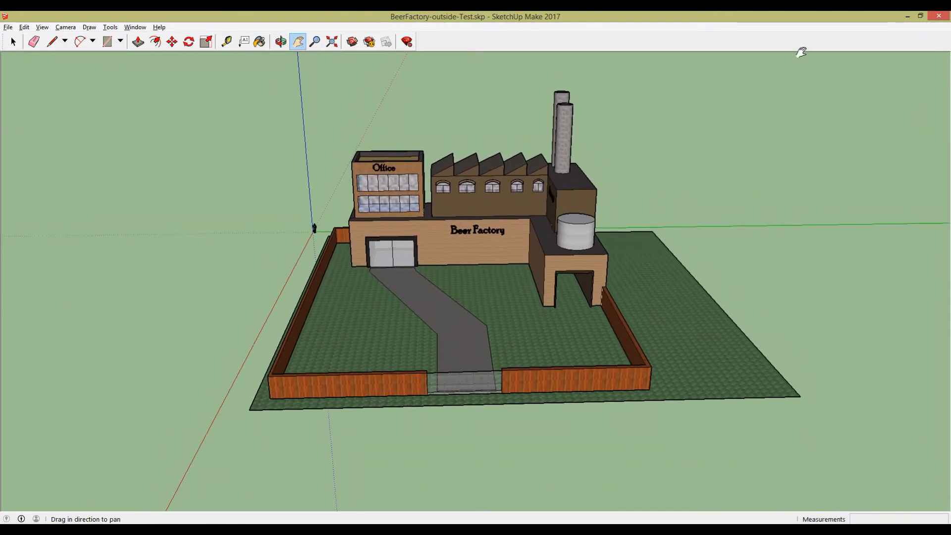
left_click(909, 16)
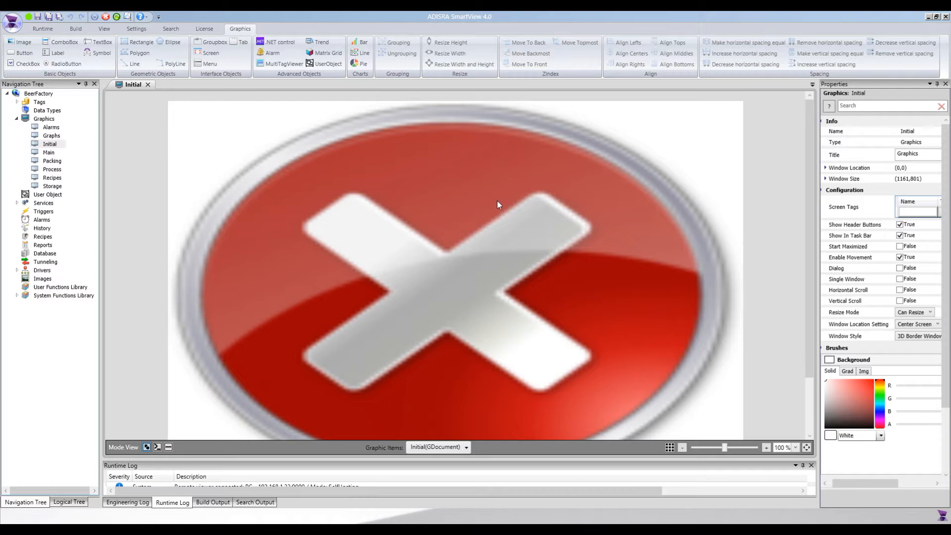
Set the default image of the screen's dynamic background image to the daytime BeerFactory picture
left_click(467, 222)
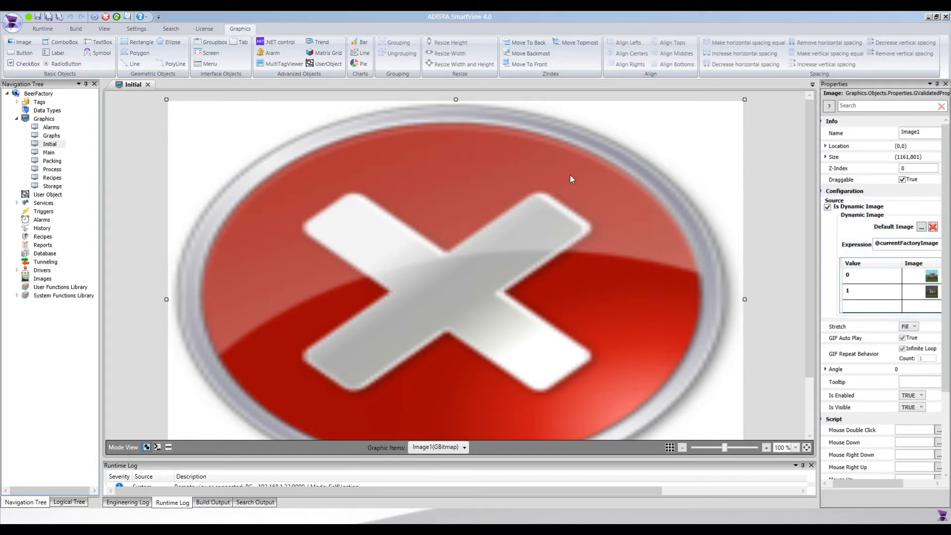
left_click(921, 228)
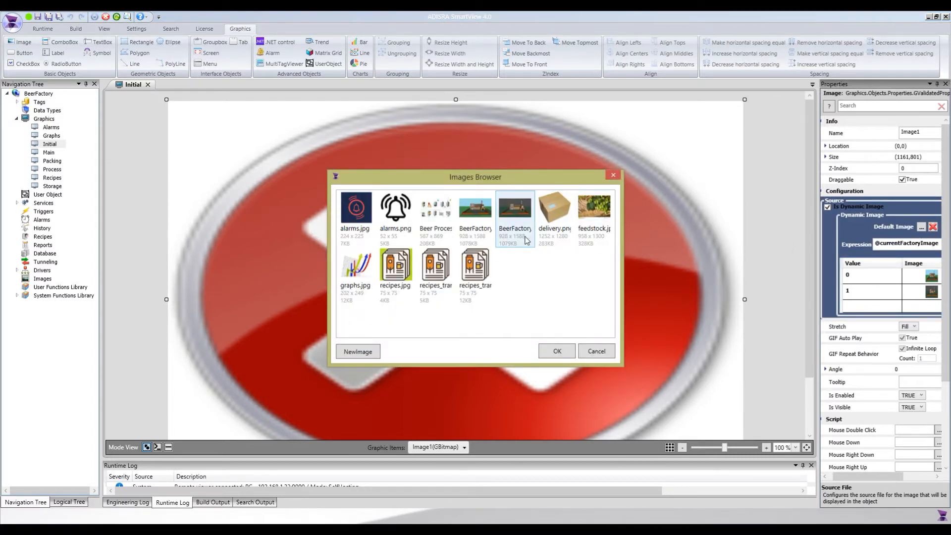
left_click(483, 213)
left_click(556, 352)
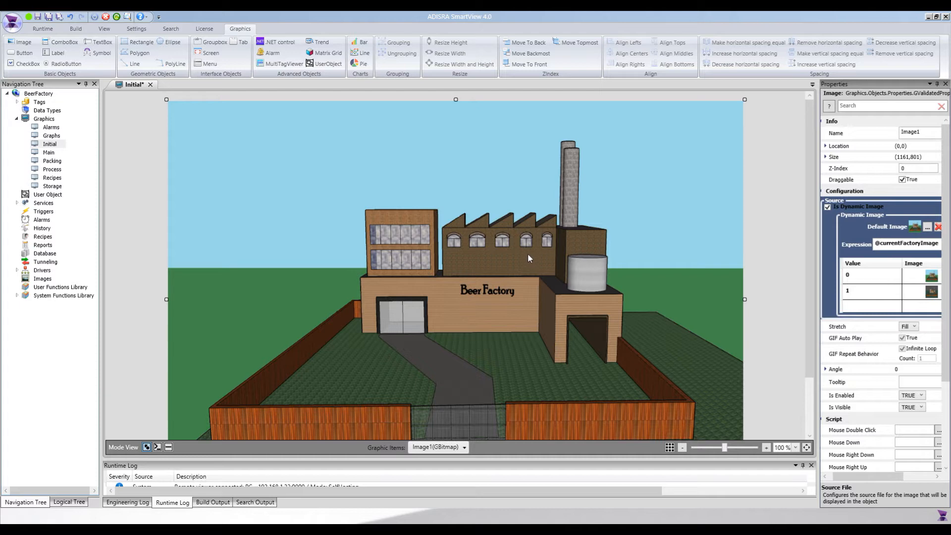
left_click(236, 198)
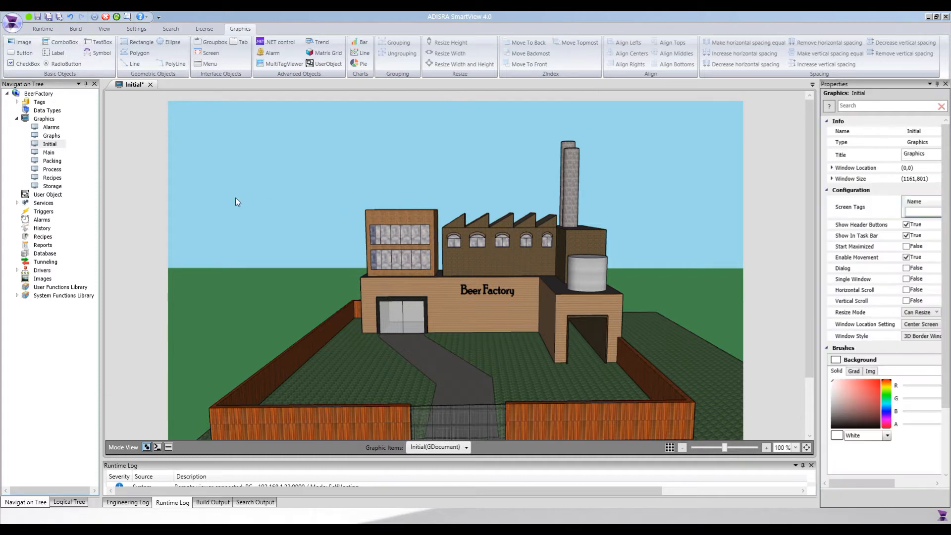
Place a check box about 123 × 34 in the upper-left sky of the factory image and widen the properties area
left_click(25, 63)
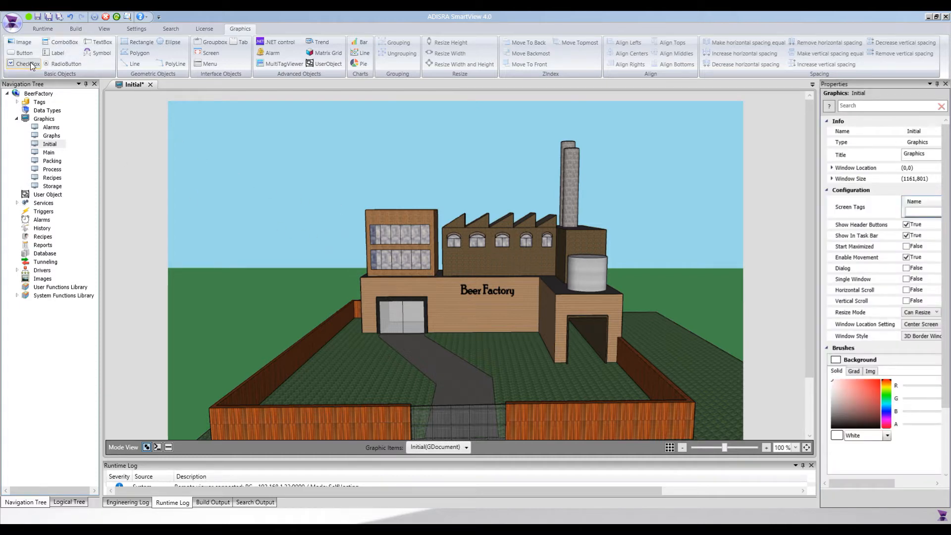
left_click(177, 108)
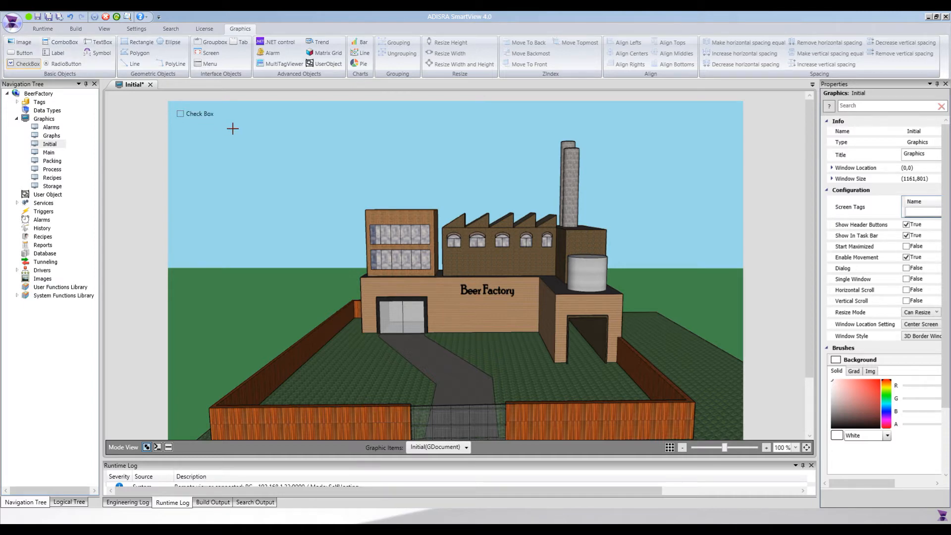
left_click_drag(236, 127, 236, 127)
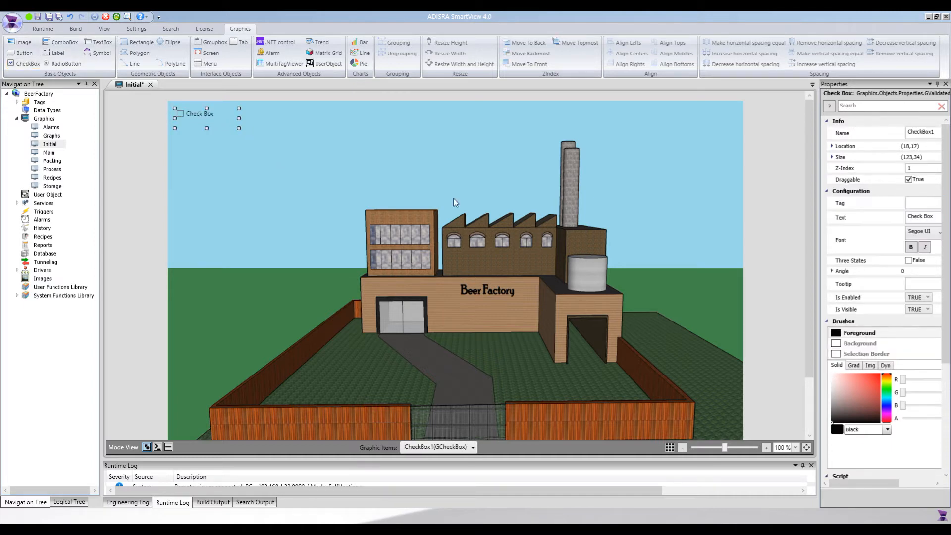
mouse_move(848, 487)
left_mouse_down()
mouse_move(859, 488)
mouse_move(846, 487)
left_mouse_up()
left_click_drag(817, 381, 712, 382)
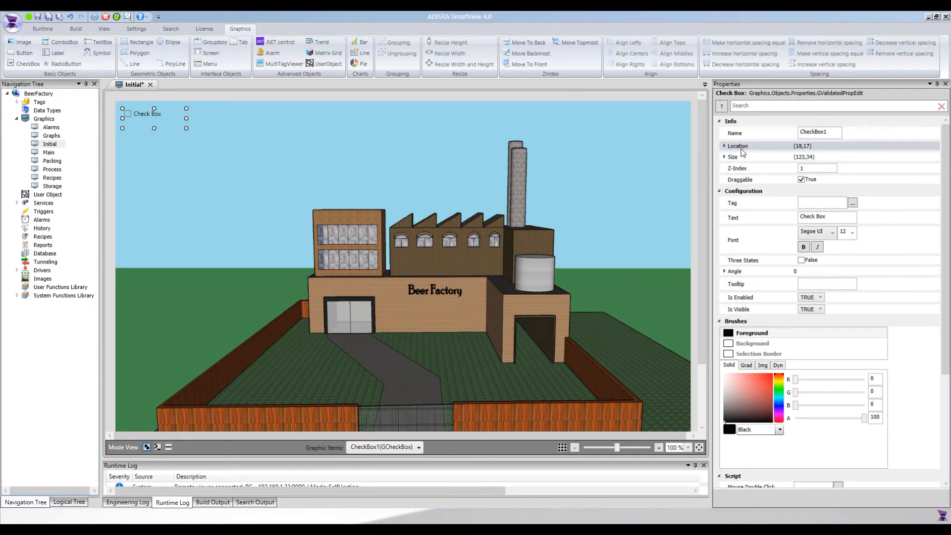
Expand the check box's Location and Size properties and switch Draggable off and back on
left_click(724, 146)
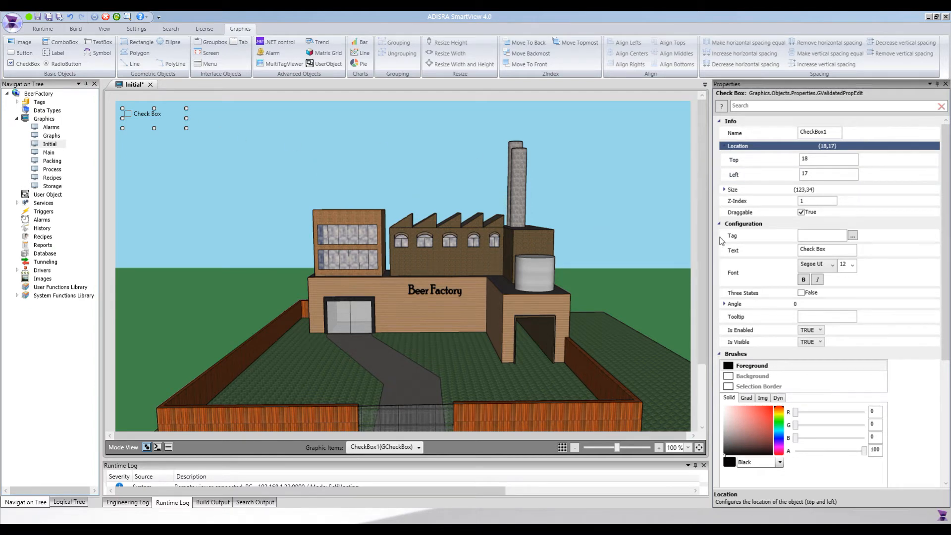
left_click(741, 194)
left_click(728, 192)
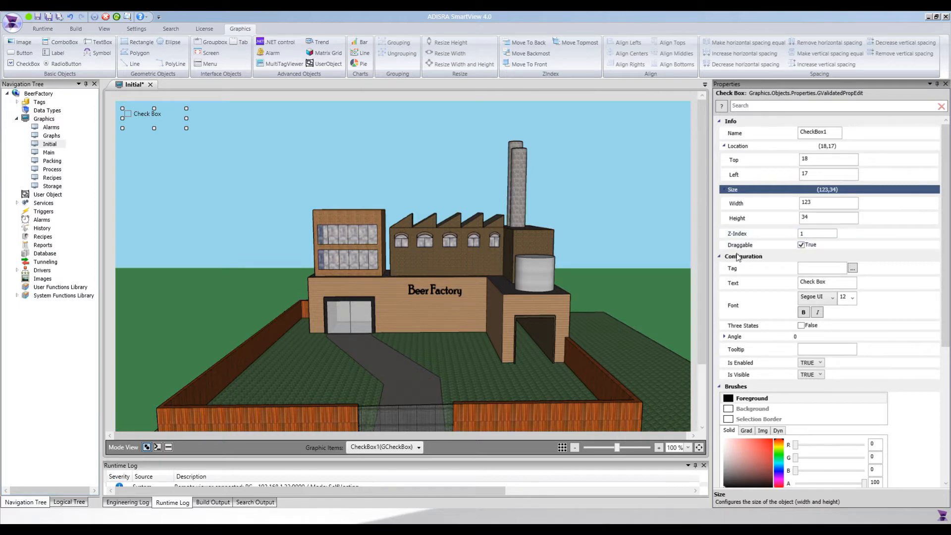
left_click(801, 245)
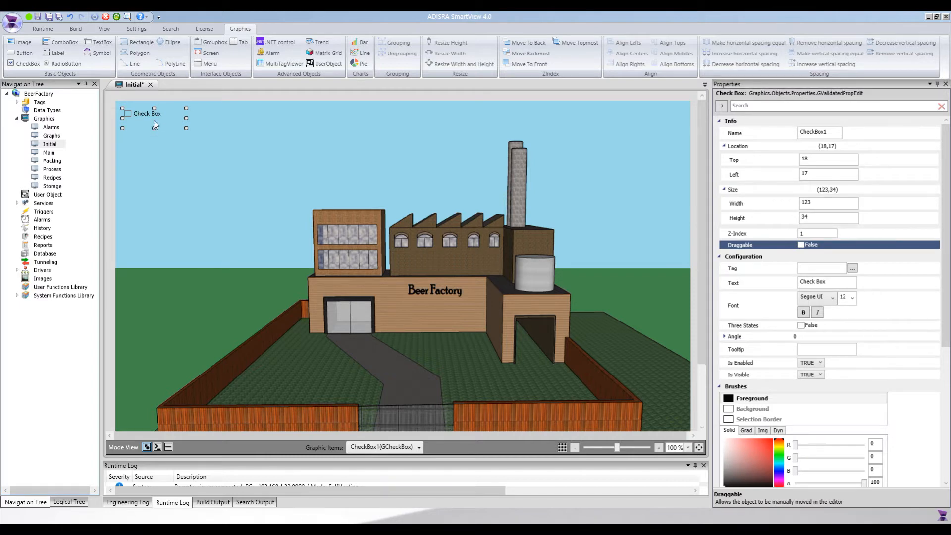
left_click(801, 245)
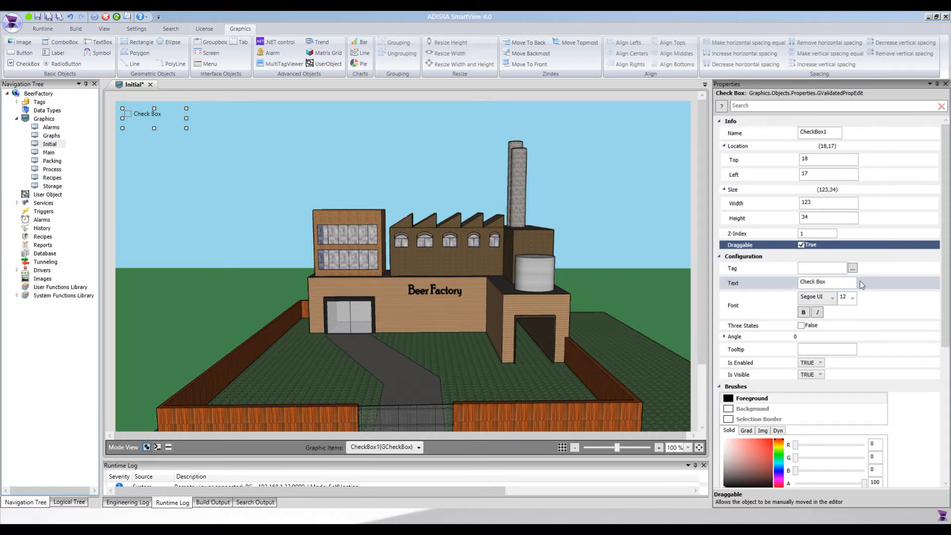
Set the check box text to "Office - Top floor" and make its font bold
left_click(738, 283)
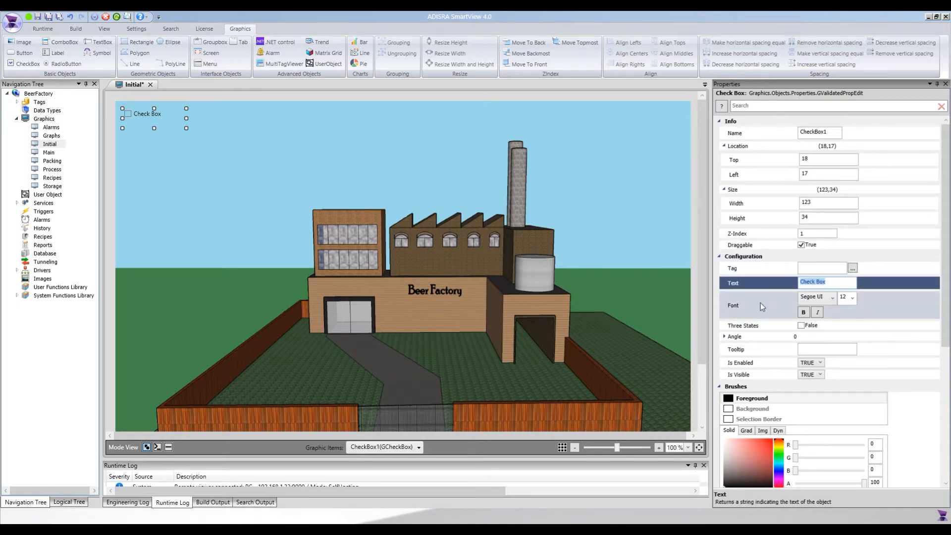
type("Office - Top floor")
left_click(826, 306)
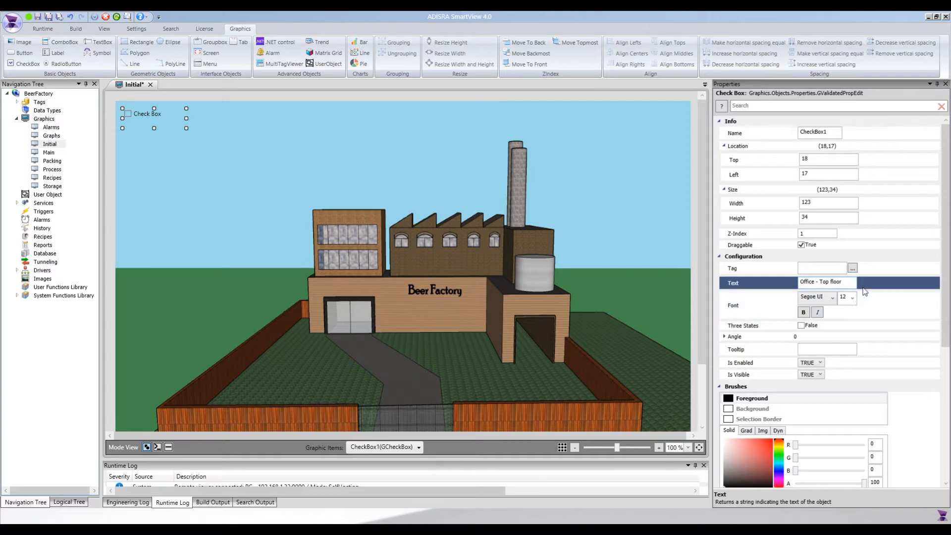
left_click(804, 315)
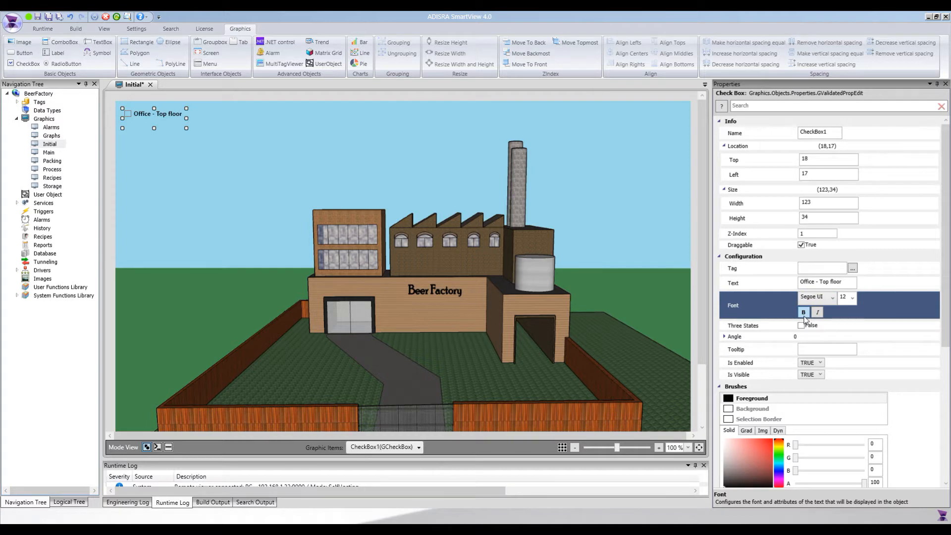
Rotate the "Office - Top floor" check box freehand to an angle of about 1
left_click(768, 326)
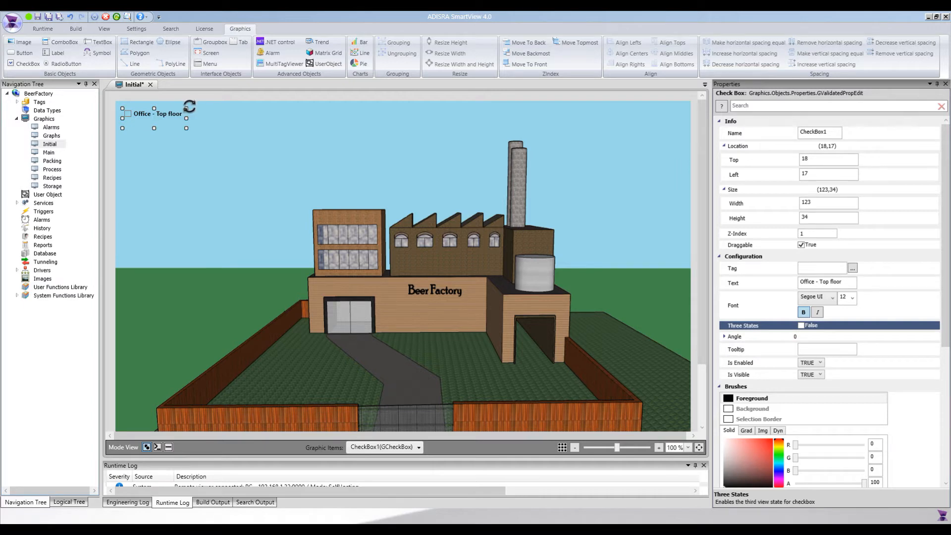
left_click_drag(189, 105, 195, 105)
Review the check box's Tooltip property and the options offered for Is Enabled
left_click(804, 348)
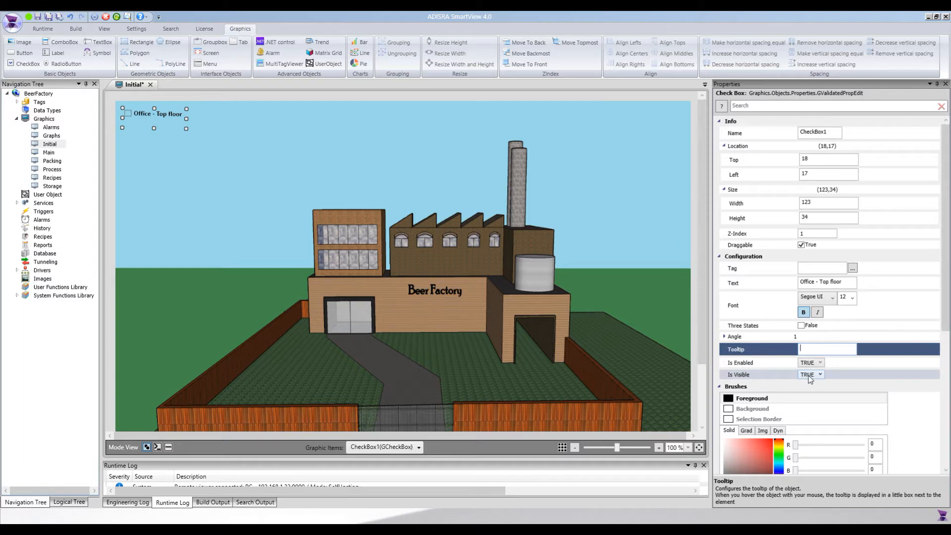
left_click(818, 362)
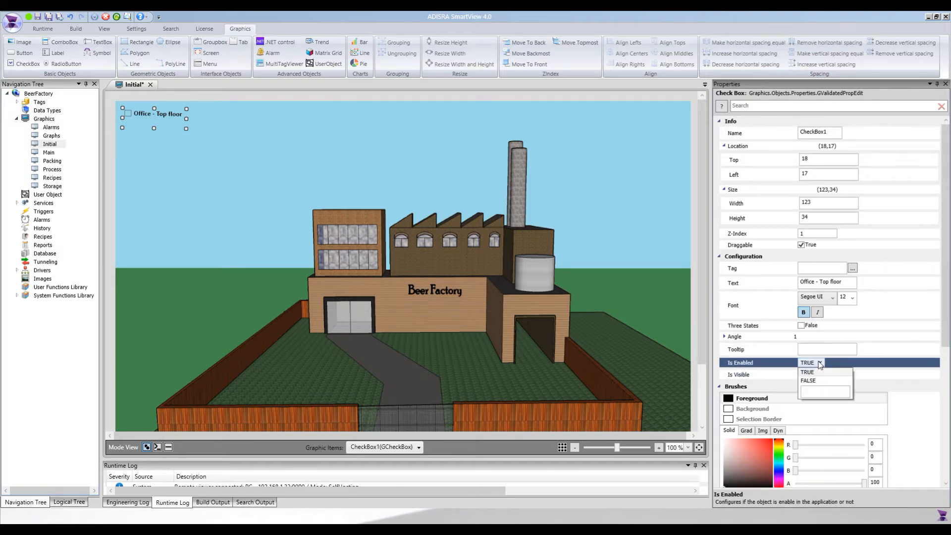
left_click(764, 379)
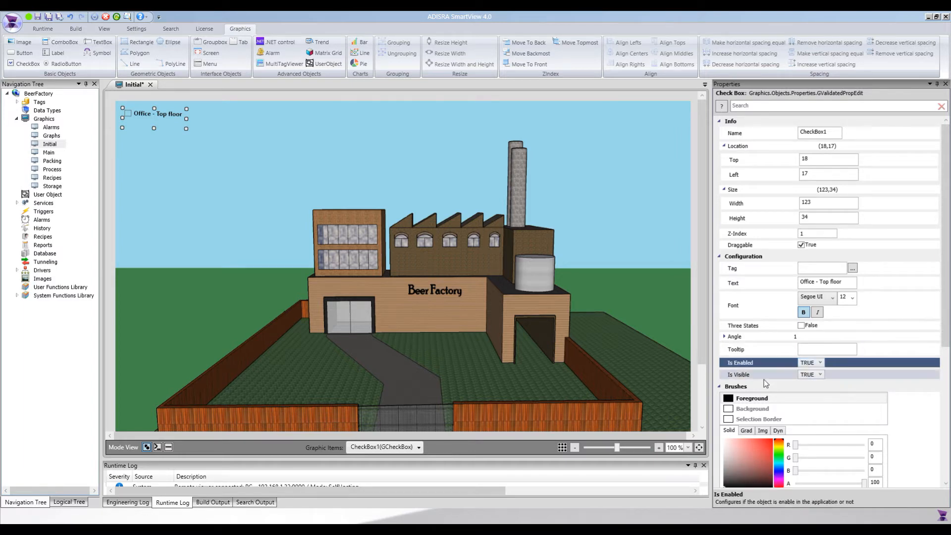
left_click(822, 362)
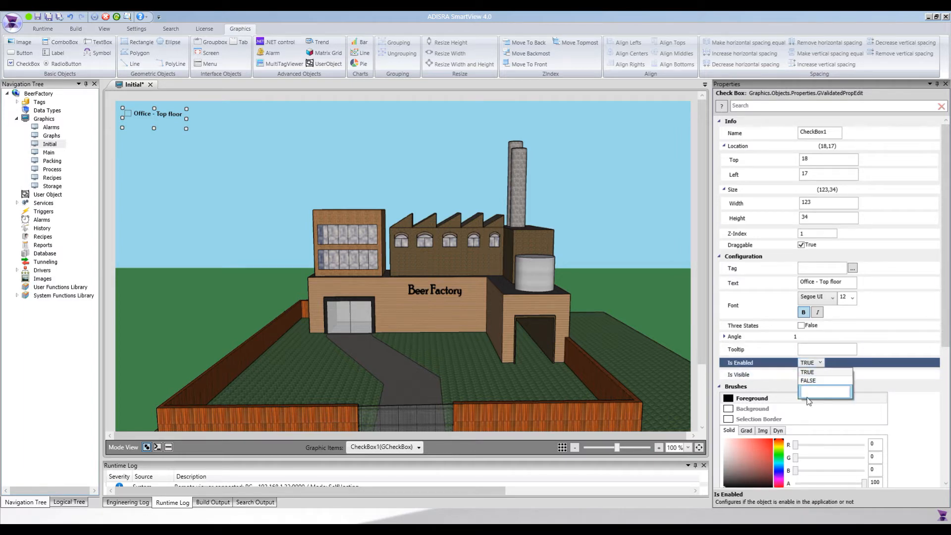
left_click(780, 372)
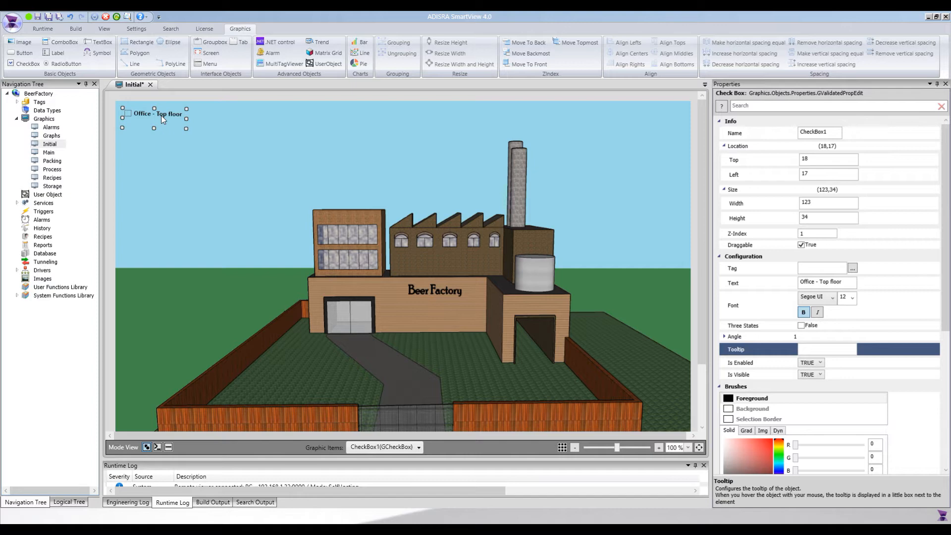
Duplicate the "Office - Top floor" check box seven times into an aligned column of eight
key("ctrl+d")
key("ctrl+d")
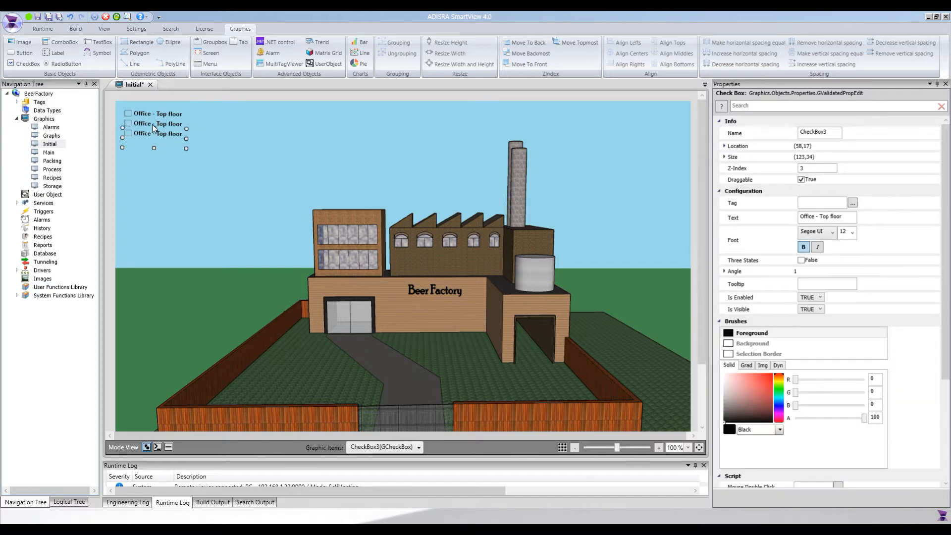
key("ctrl+d")
key("ctrl+d")
key("Left")
key("ctrl+d")
key("Left")
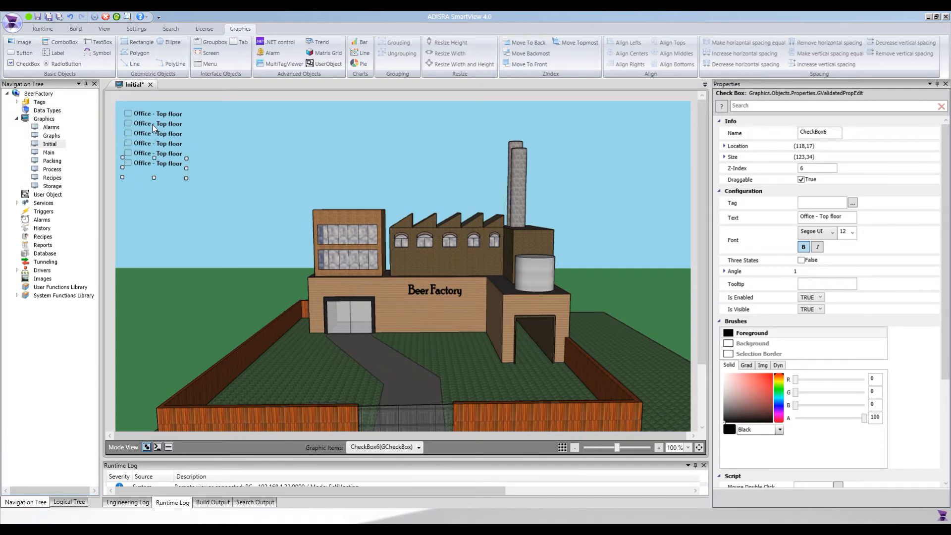
key("ctrl+d")
key("Left")
key("Left")
key("ctrl+d")
key("Left")
key("Left")
key("Left")
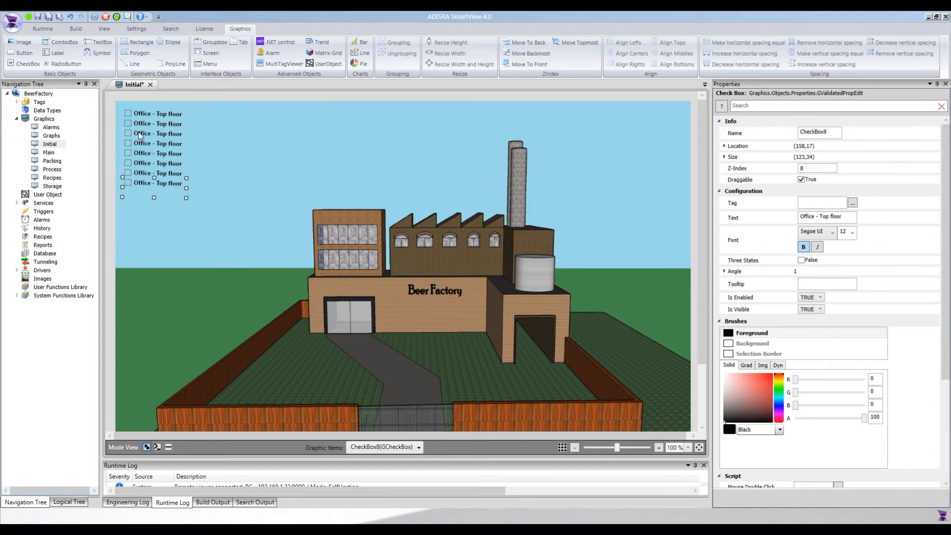
Change the second check box's text to "Office - Bottom floor"
left_click(158, 123)
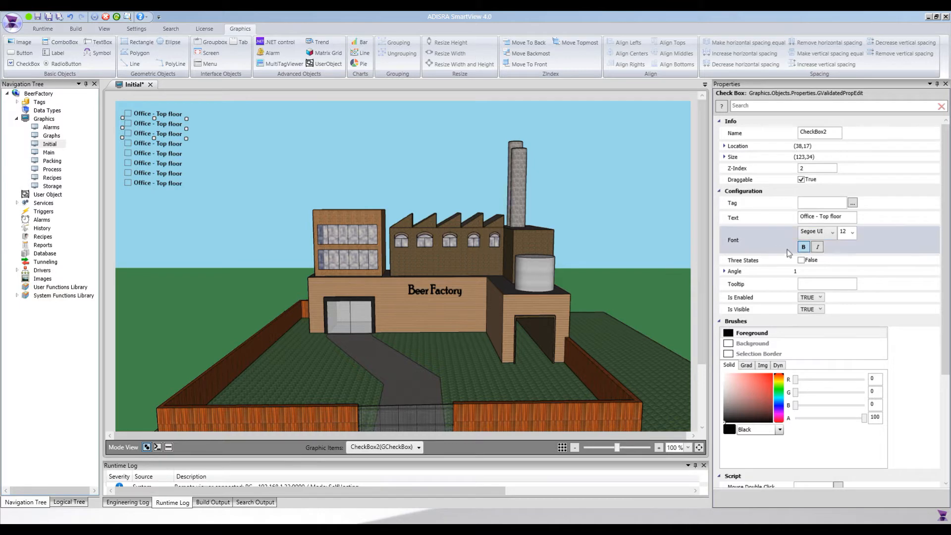
left_click(820, 216)
key("Home")
double_click(821, 216)
type("Bot")
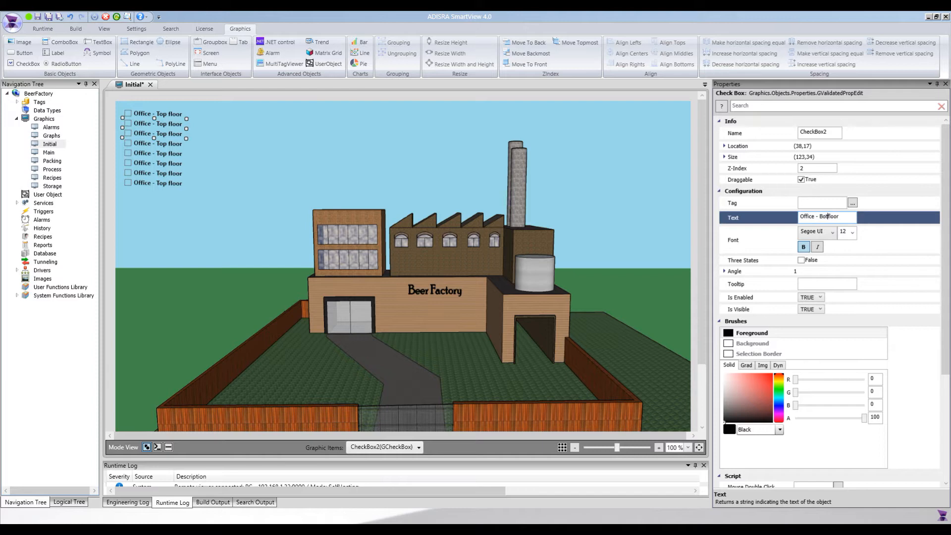
type("tom")
Change the third check box's text to "Office - Entrance"
left_click(171, 150)
left_click(169, 137)
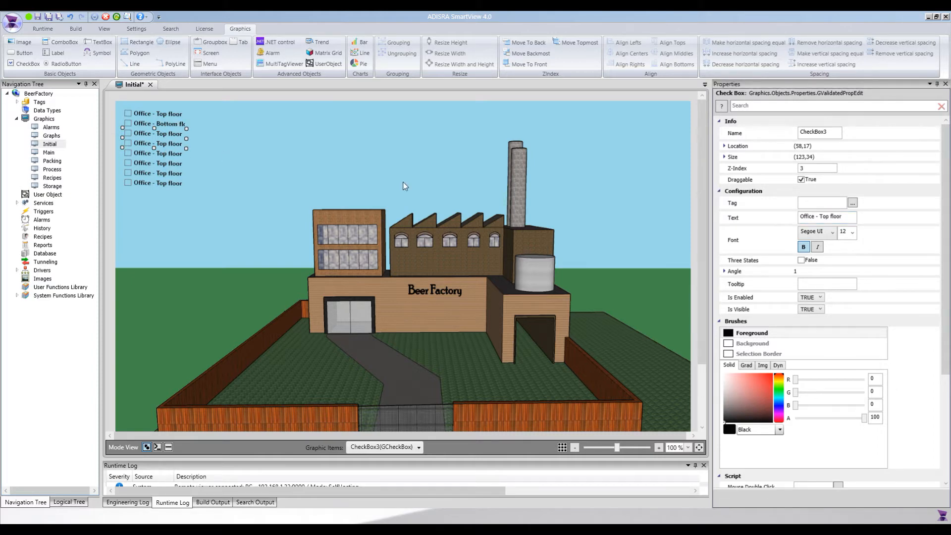
left_click(823, 216)
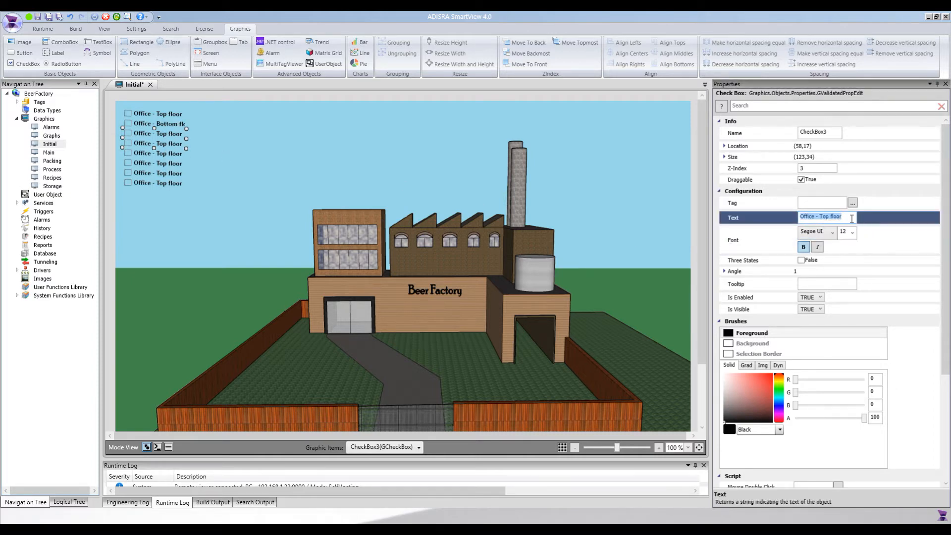
left_click(851, 218)
key("ctrl+shift+Left")
key("ctrl+shift+Left")
type("Entrance")
Change the fourth check box's text to "Factory - 1st window"
left_click(142, 154)
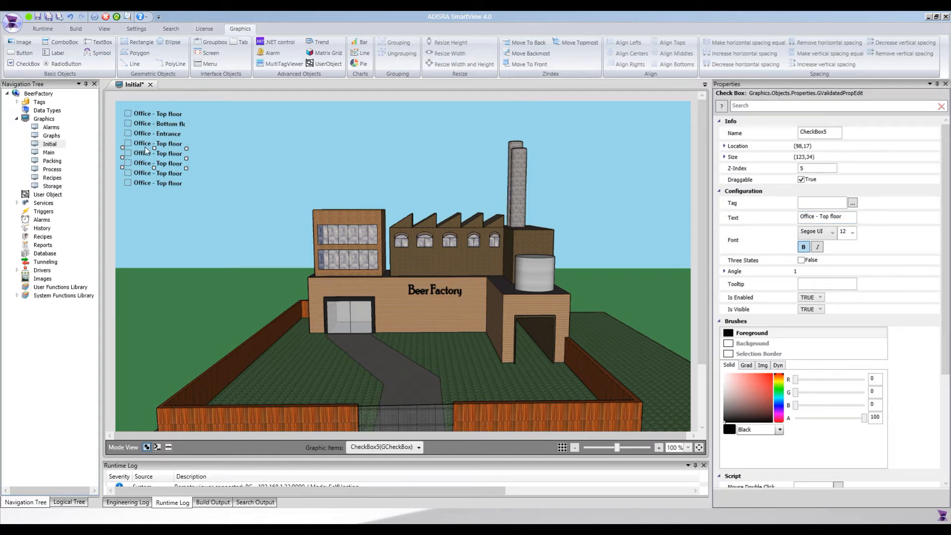
left_click(821, 216)
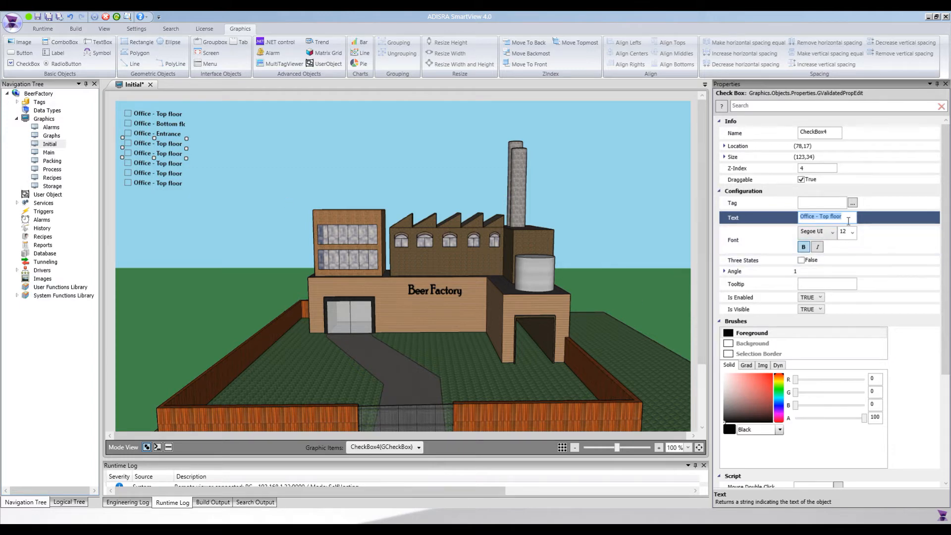
type("Factory - 1st window")
Reuse the fourth check box's text for the fifth check box, changed to "Factory - 2nd window"
left_click_drag(800, 218, 851, 219)
key("ctrl+c")
left_click(143, 156)
left_click(786, 216)
key("ctrl+v")
left_click_drag(824, 218, 831, 219)
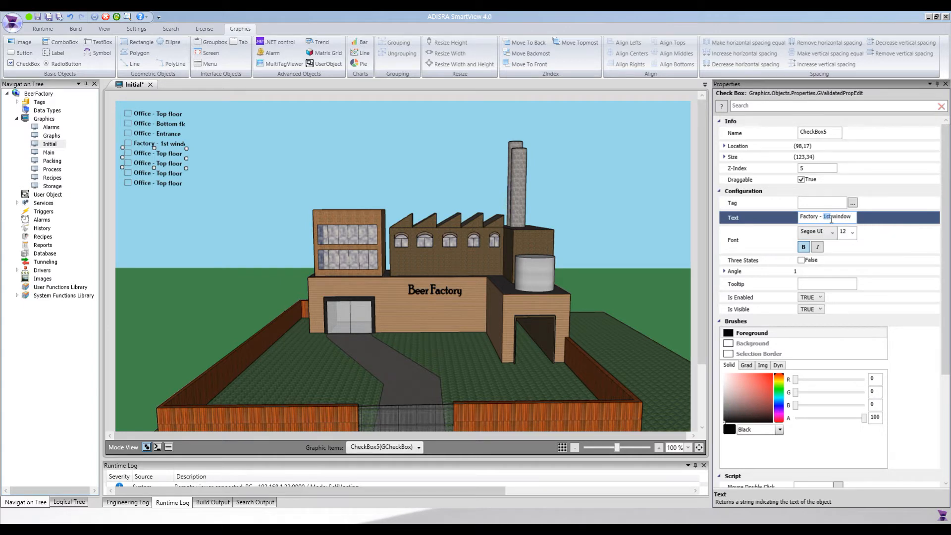
type("2nd")
Set the sixth check box's text to "Factory - 3rd window", based on the copied text
left_click(162, 166)
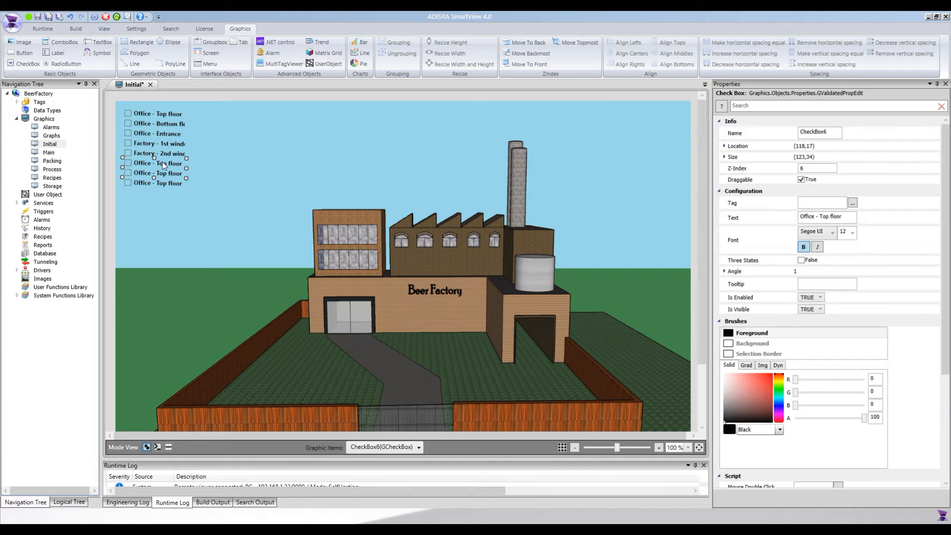
left_click(858, 222)
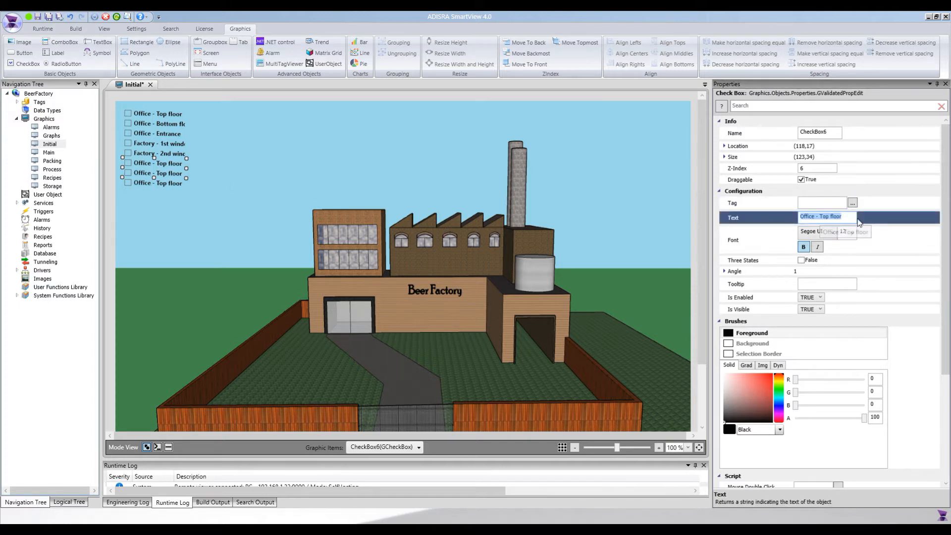
key("ctrl+v")
double_click(825, 217)
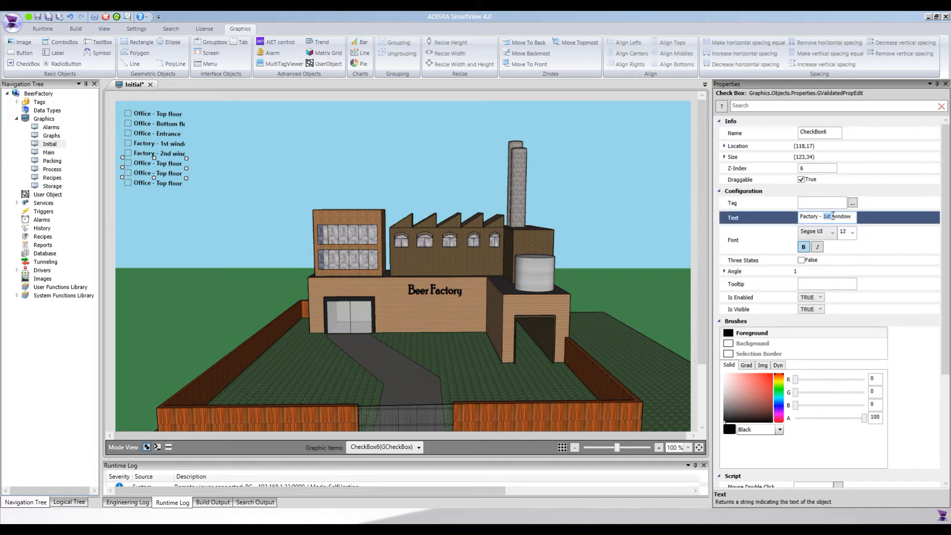
type("3rd")
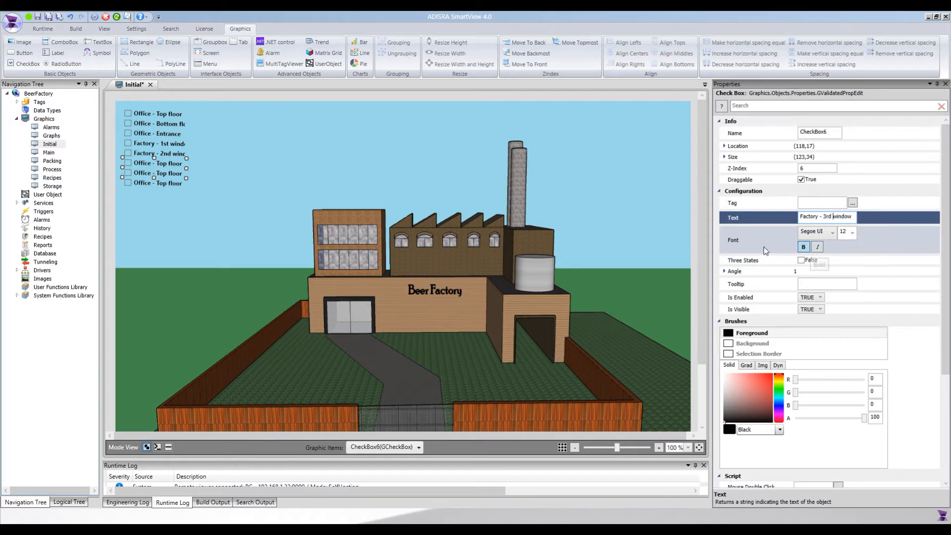
Set the seventh check box's text to "Factory - 4th window", based on the copied text
left_click(168, 180)
left_click(171, 174)
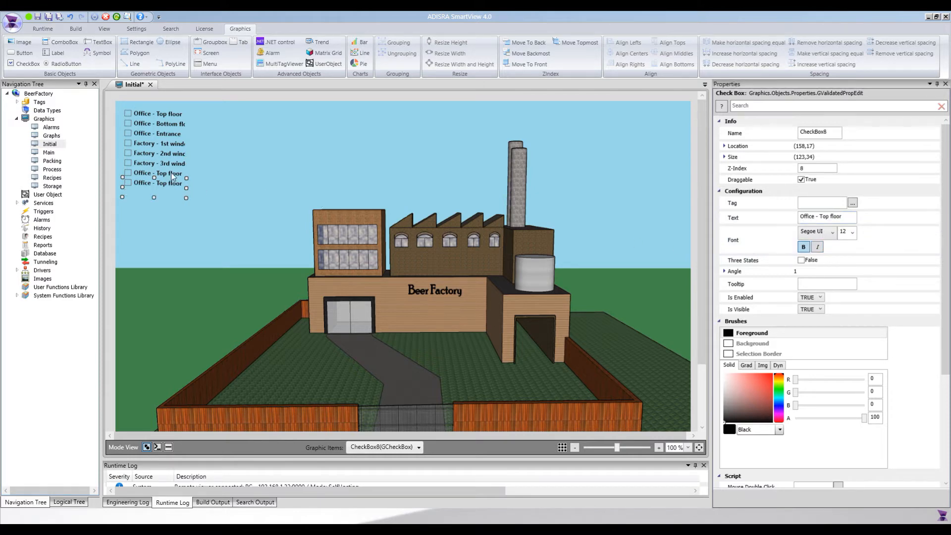
left_click(842, 216)
key("ctrl+v")
double_click(827, 217)
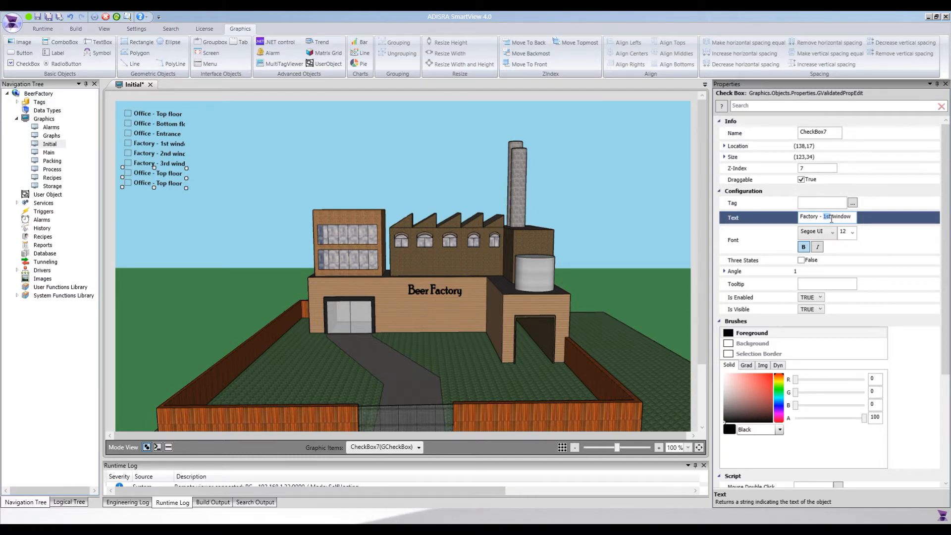
type("4th")
Set the eighth check box's text to "Factory - 5th window", based on the copied text
left_click(162, 183)
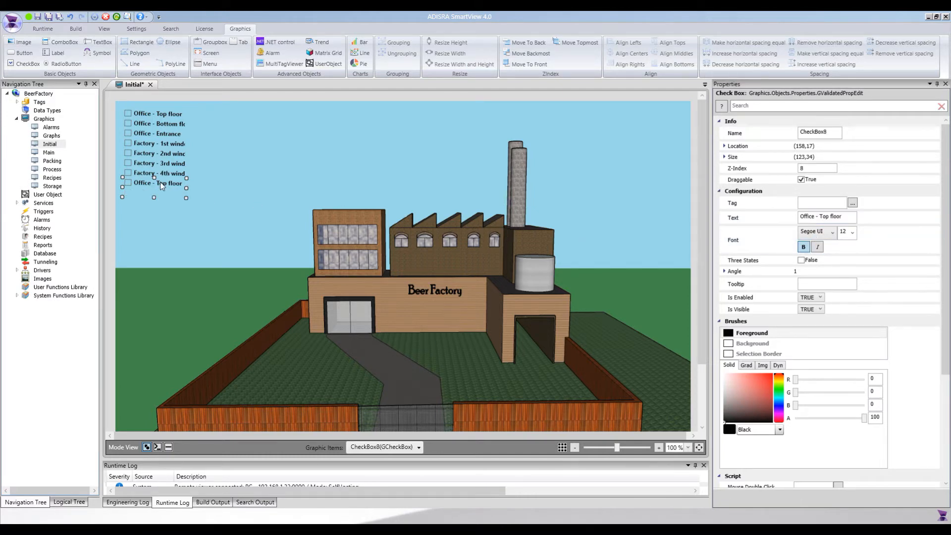
left_click(841, 220)
key("ctrl+v")
double_click(826, 218)
type("5t")
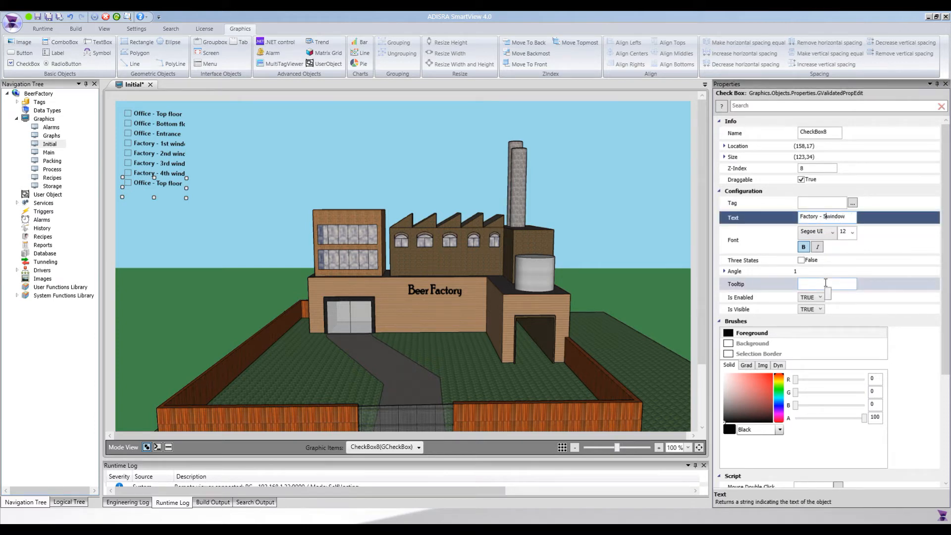
type("h")
key("Return")
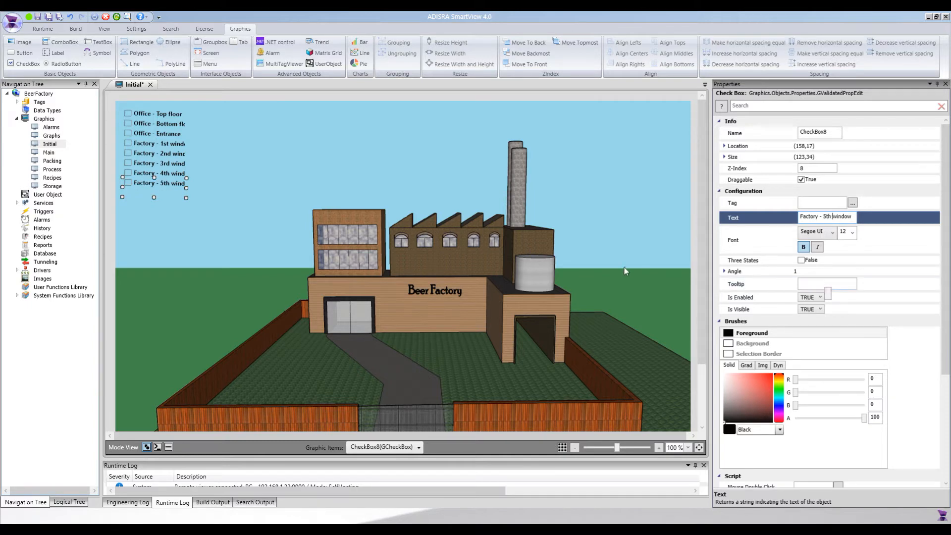
Widen the eighth check box to about 139 so its whole label fits
left_click(165, 197)
left_click(168, 181)
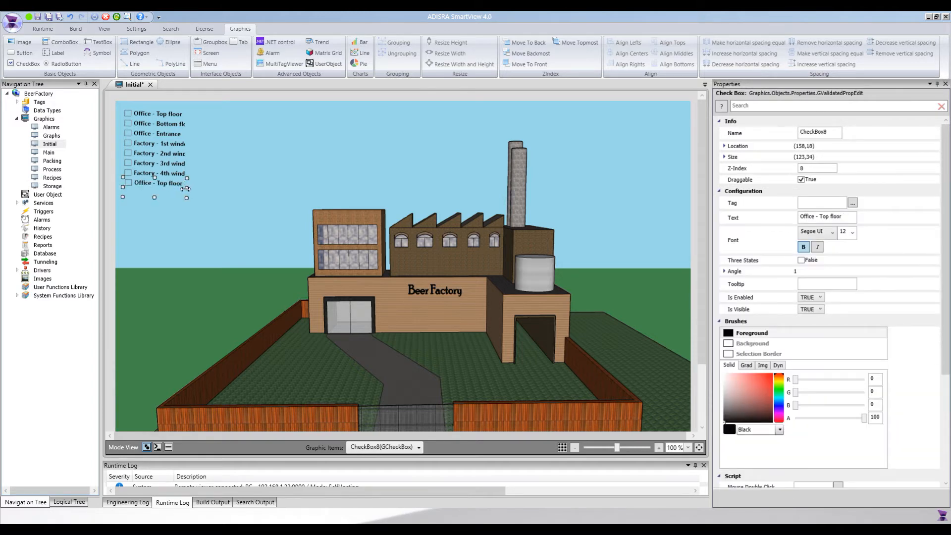
left_click_drag(186, 188, 195, 188)
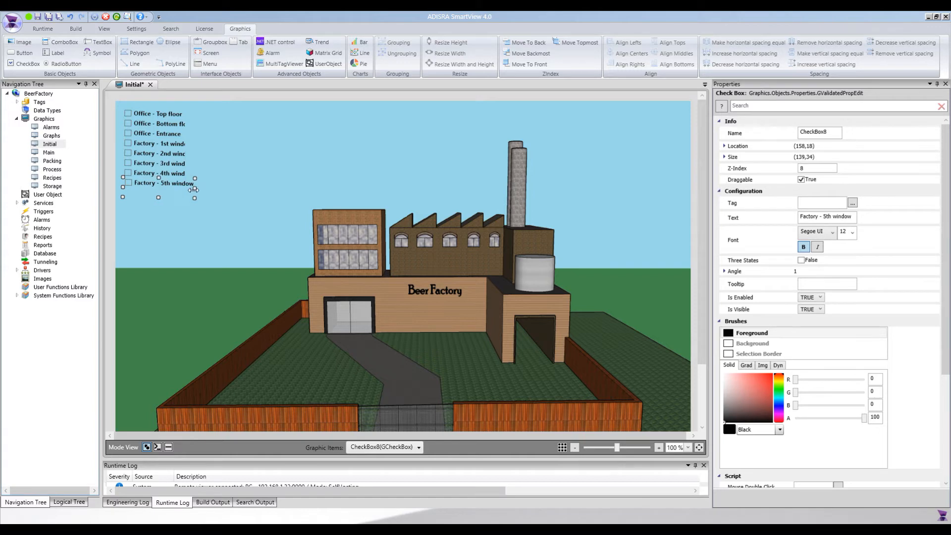
Resize all eight check boxes to the same width as the widened "Factory - 5th window" check box
left_click(169, 120)
left_click(170, 131, "ctrl")
left_click(169, 138, "ctrl")
left_click(169, 149, "ctrl")
left_click(171, 169, "ctrl")
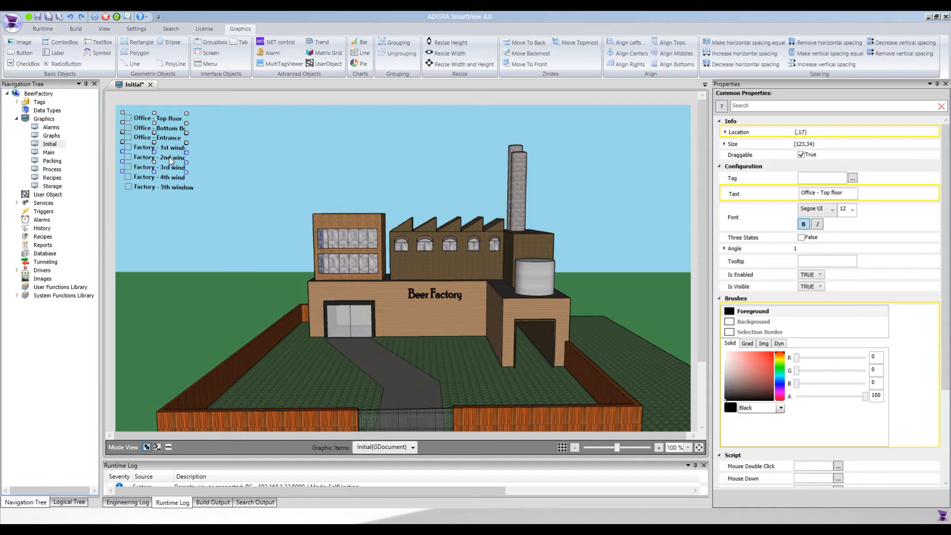
left_click(173, 178, "ctrl")
left_click(188, 189, "ctrl")
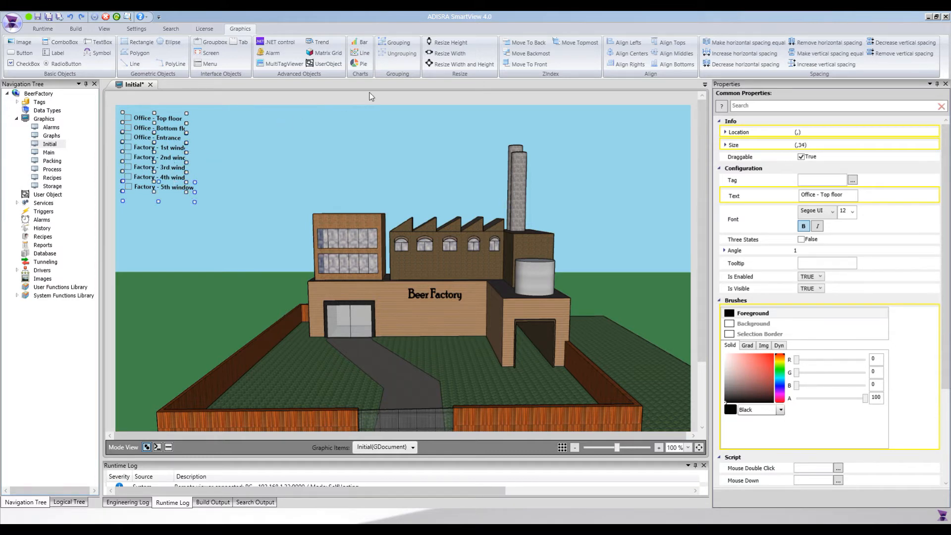
left_click(443, 53)
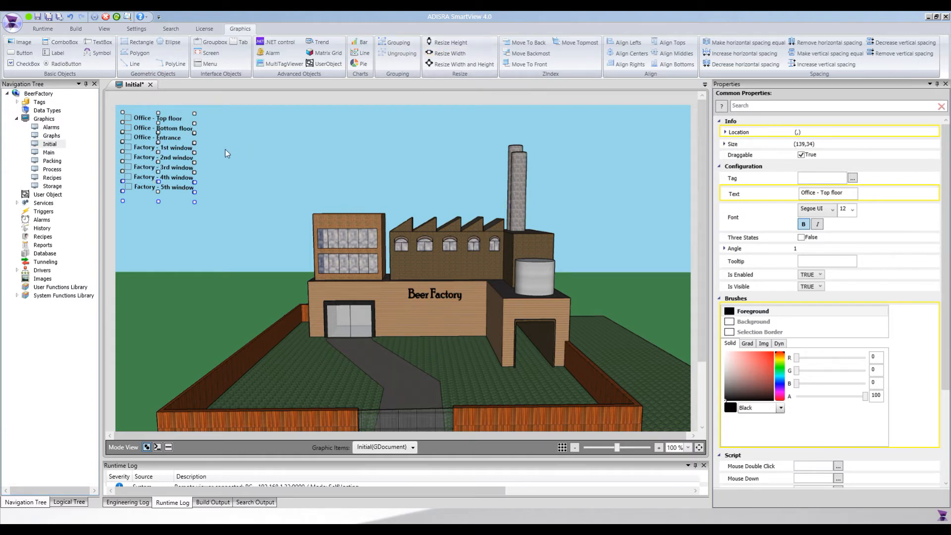
left_click(209, 104)
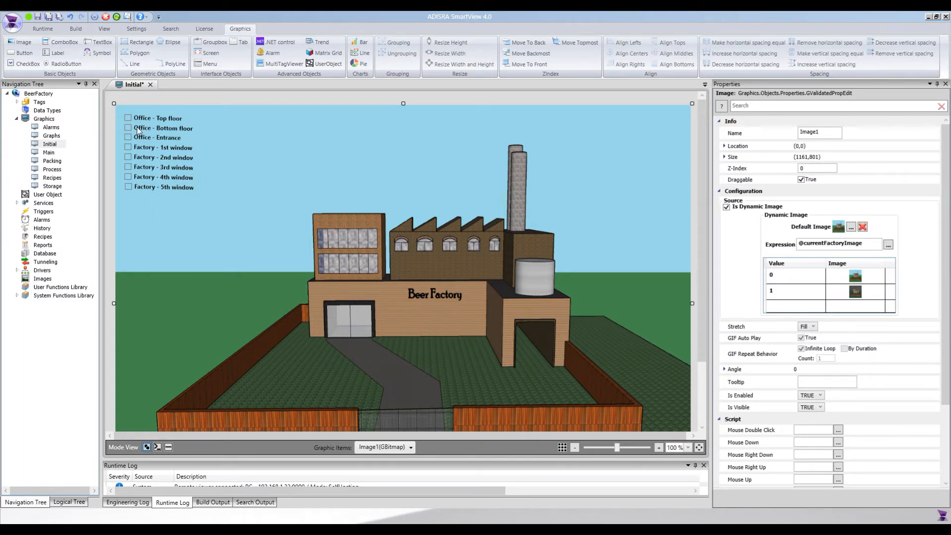
left_click(165, 186)
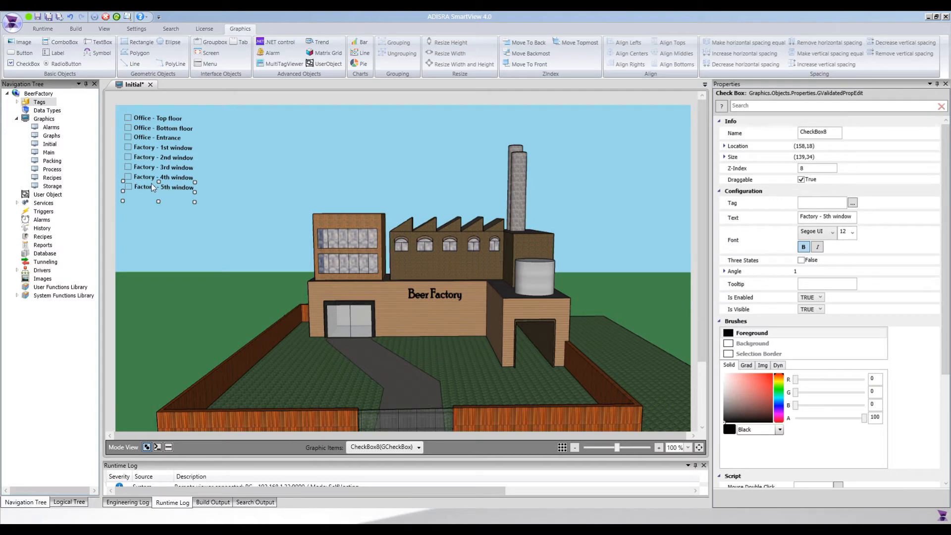
Create a new tag document in the Factory folder under Tags
left_click(17, 103)
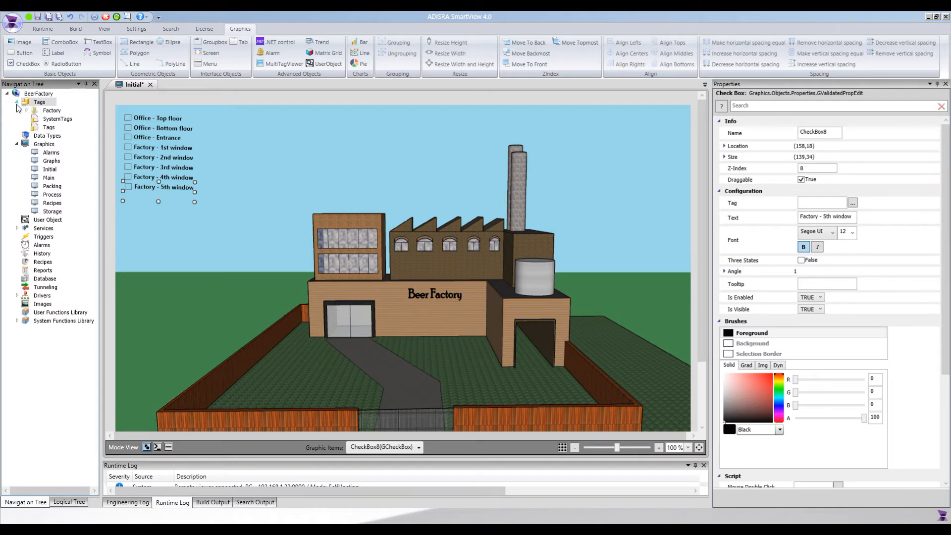
double_click(52, 110)
right_click(52, 112)
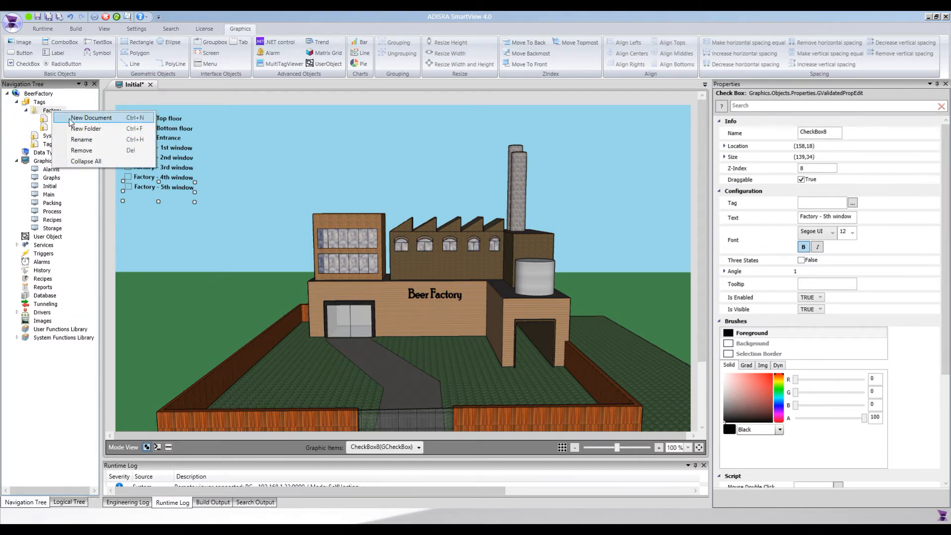
left_click(67, 118)
Insert two Integer tags named OfficeTopFloor and OfficeBottomFloor in the new tag document
left_click(19, 50)
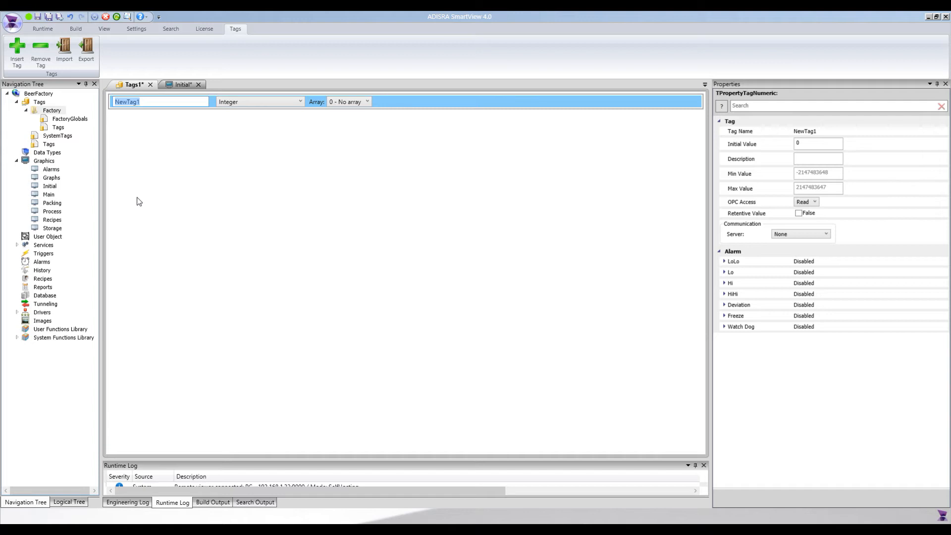
type("OfficeTopFloor")
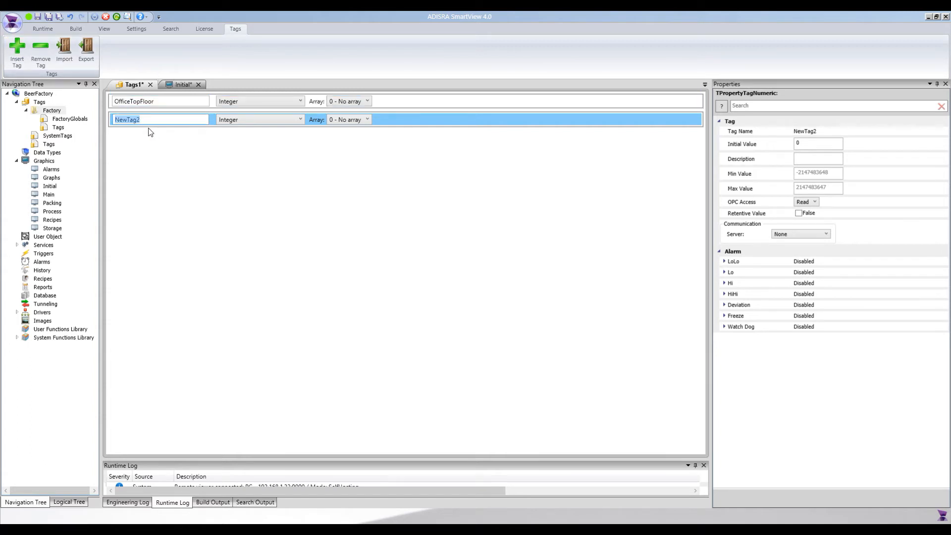
type("Off")
type("iceBottomFloor")
key("Return")
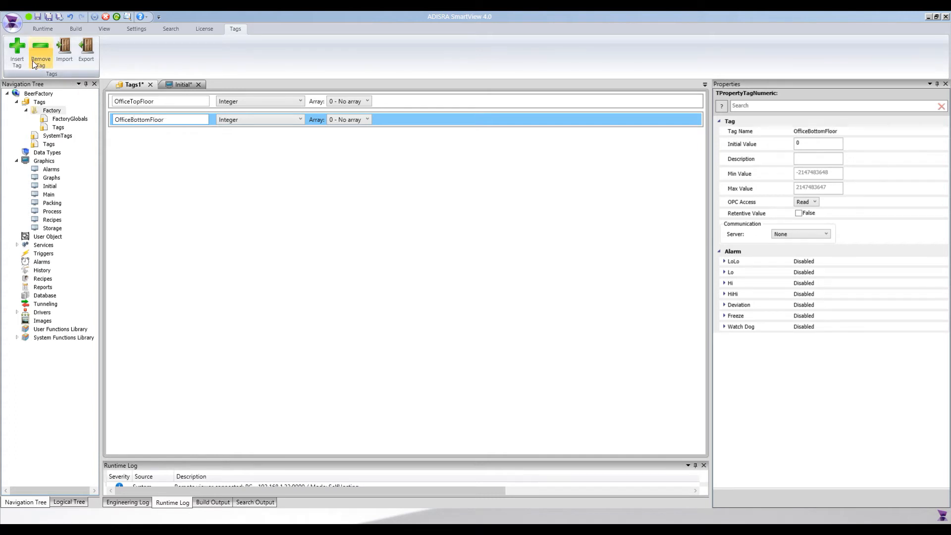
Insert six more Integer tags below OfficeBottomFloor
left_click(19, 59)
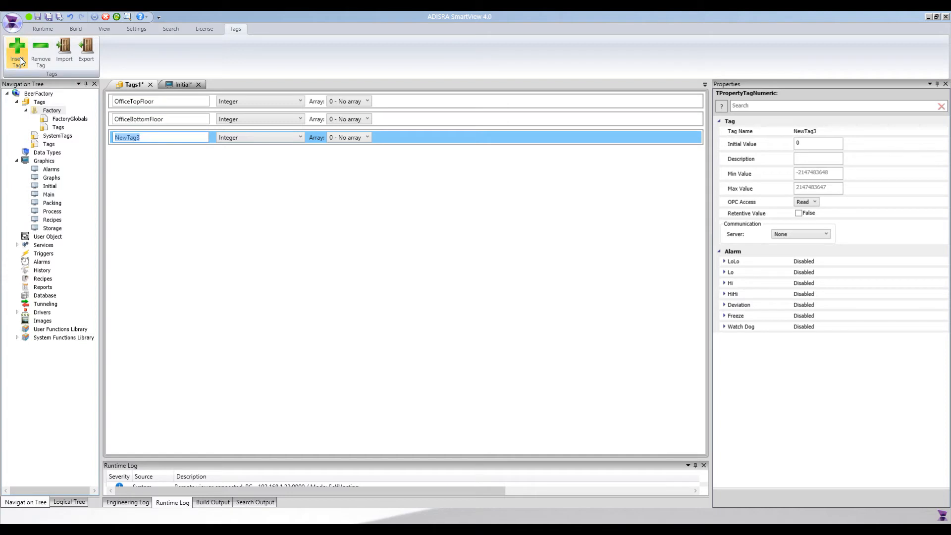
left_click(19, 59)
left_click(19, 60)
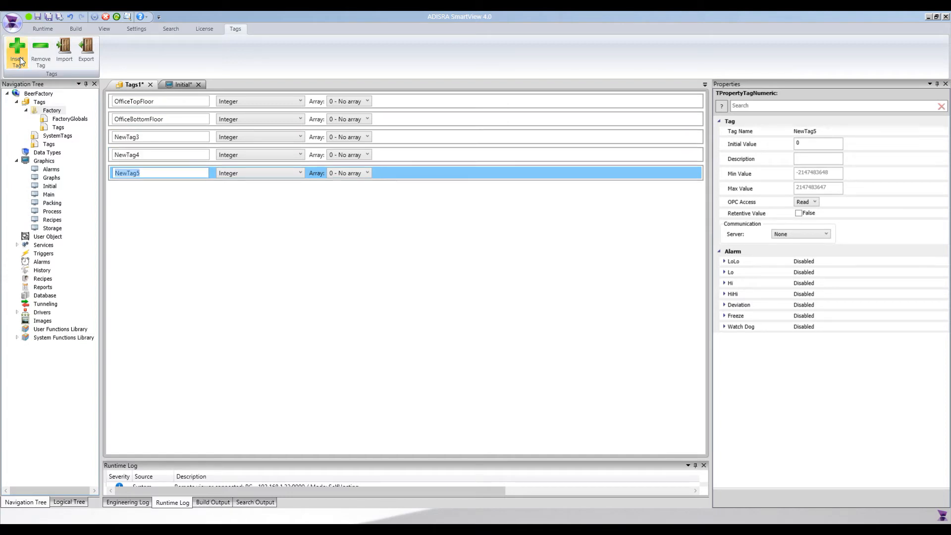
left_click(18, 59)
left_click(19, 60)
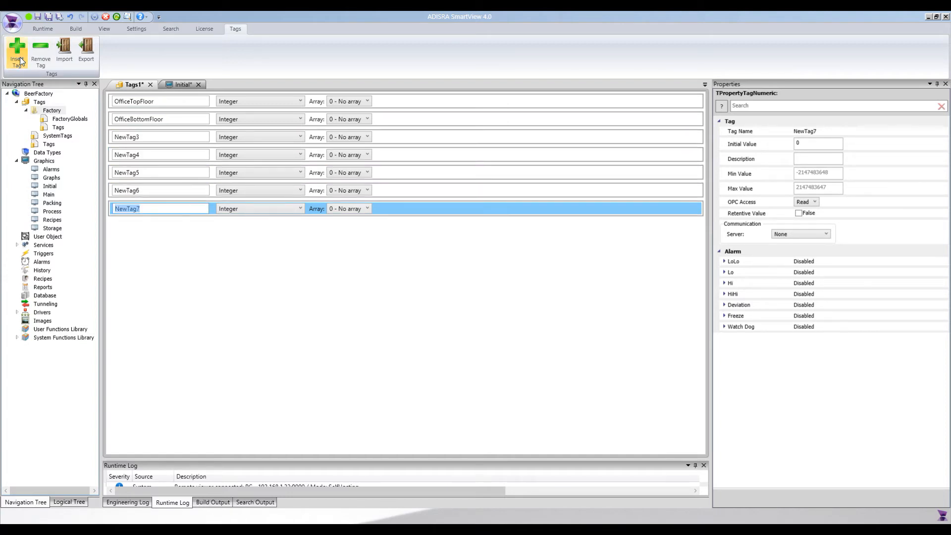
Rename the third tag as OfficeEntrance
left_click(130, 139)
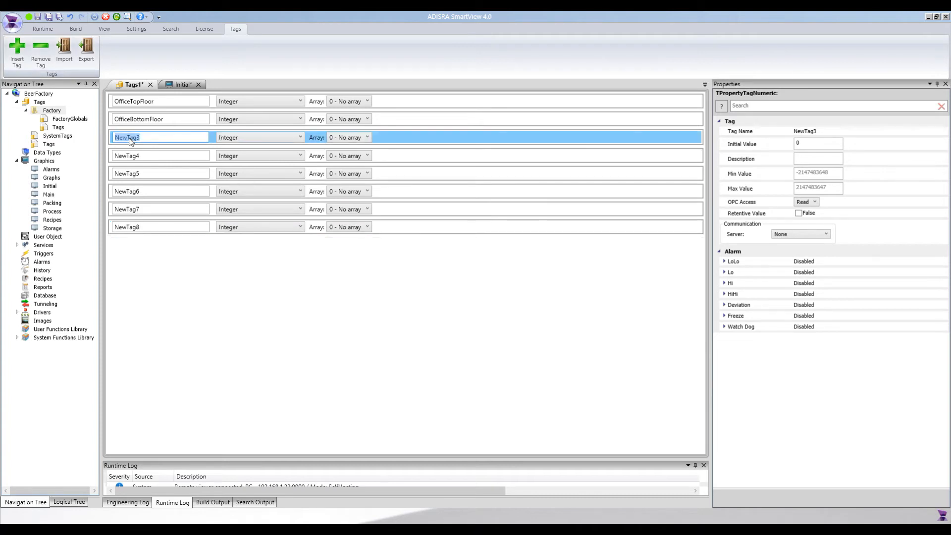
type("OfficeEntrance")
key("Tab")
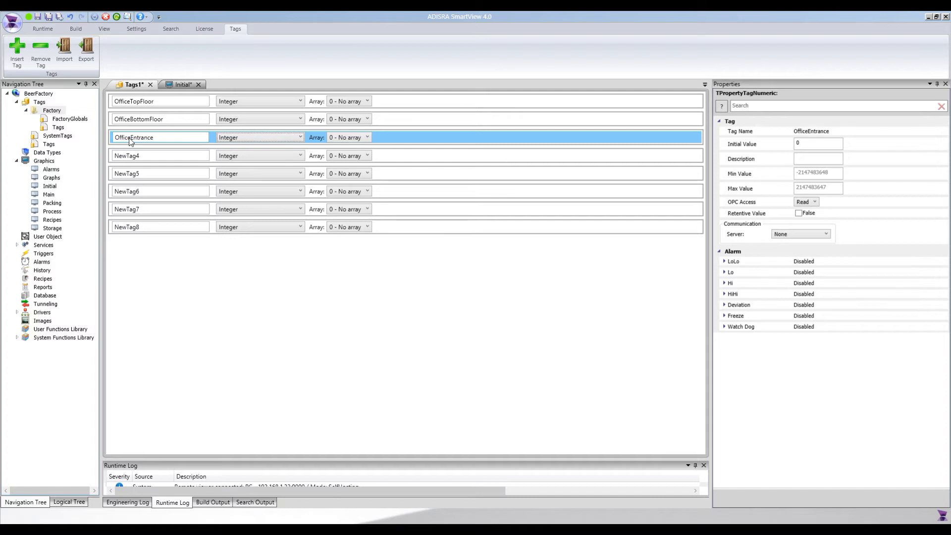
Rename the fourth tag as FactoryFirstWindow
left_click(132, 155)
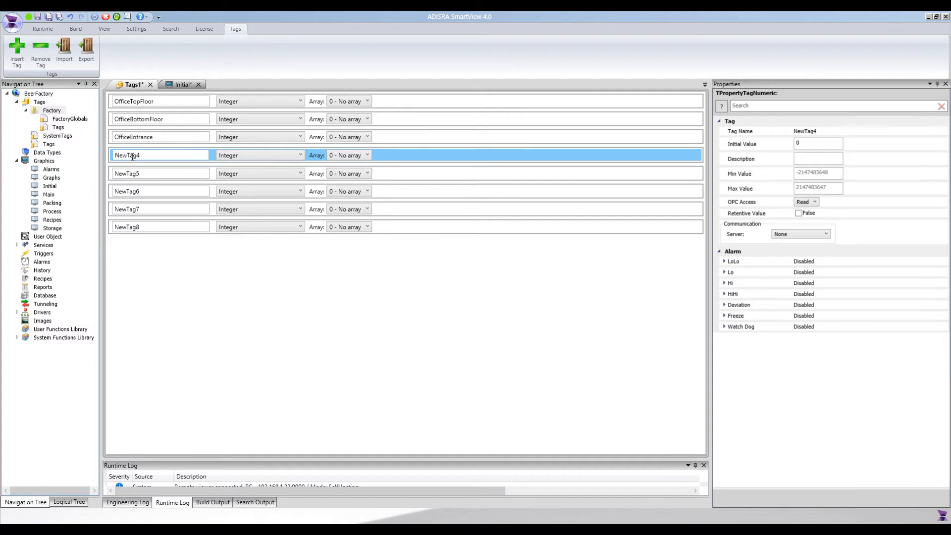
left_click(132, 157)
type("Factory")
key("ctrl+a")
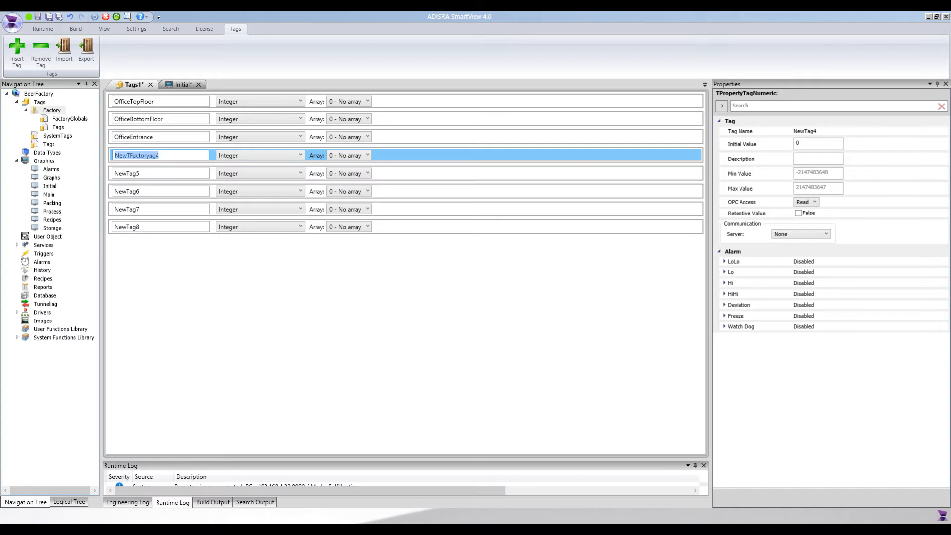
type("FactoryFirstWindow")
Copy the FactoryFirstWindow name to the fifth tag and change it to FactorySecondWindow
key("ctrl+a")
key("ctrl+c")
left_click(129, 174)
key("ctrl+v")
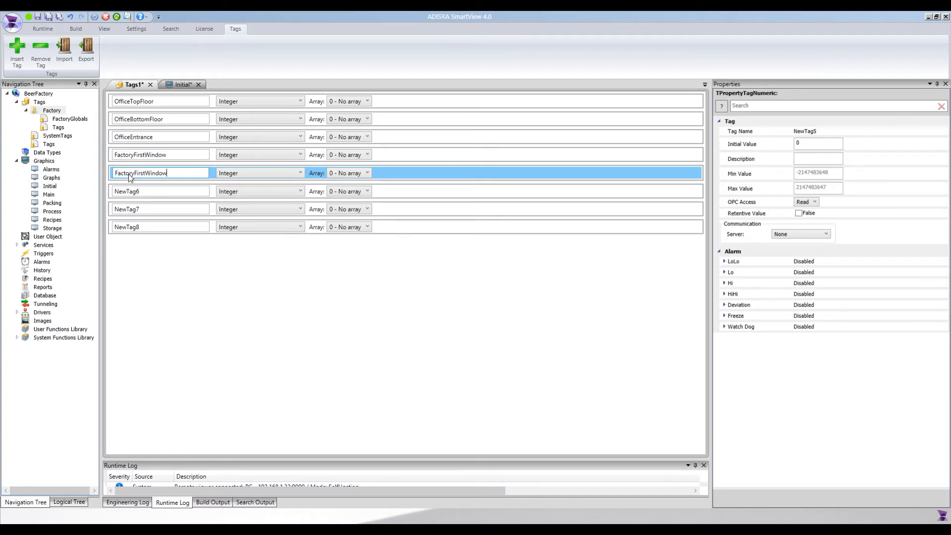
left_click(135, 173)
left_click_drag(140, 173, 147, 173)
type("Second")
Rename the sixth tag as FactoryThirdWindow, based on the copied name
left_click(129, 192)
key("ctrl+v")
key("ctrl+a")
key("ctrl+v")
left_click(134, 191)
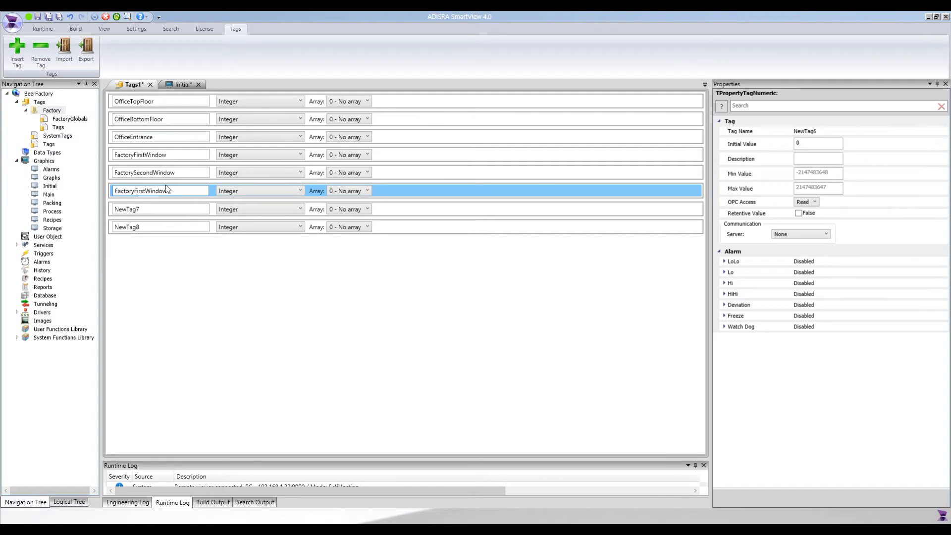
type("Third")
Rename the seventh tag as FactoryFourthWindow, based on the copied name
left_click(133, 211)
key("ctrl+a")
key("ctrl+v")
left_click(134, 210)
left_click_drag(148, 213, 148, 213)
type("Fourth")
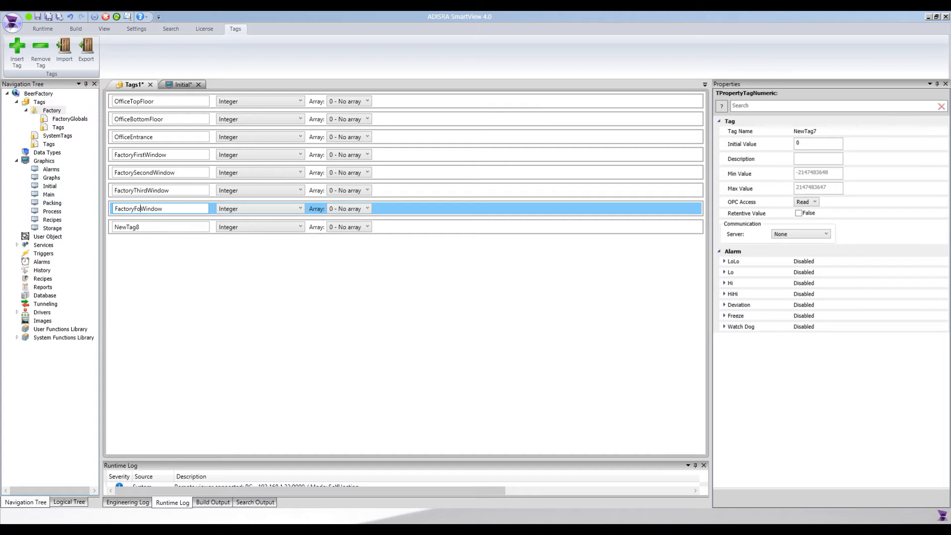
Rename the eighth tag as FactoryFithWindow, based on the copied FactoryFirstWindow name
left_click(134, 227)
key("ctrl+v")
left_click(134, 227)
key("shift+Right")
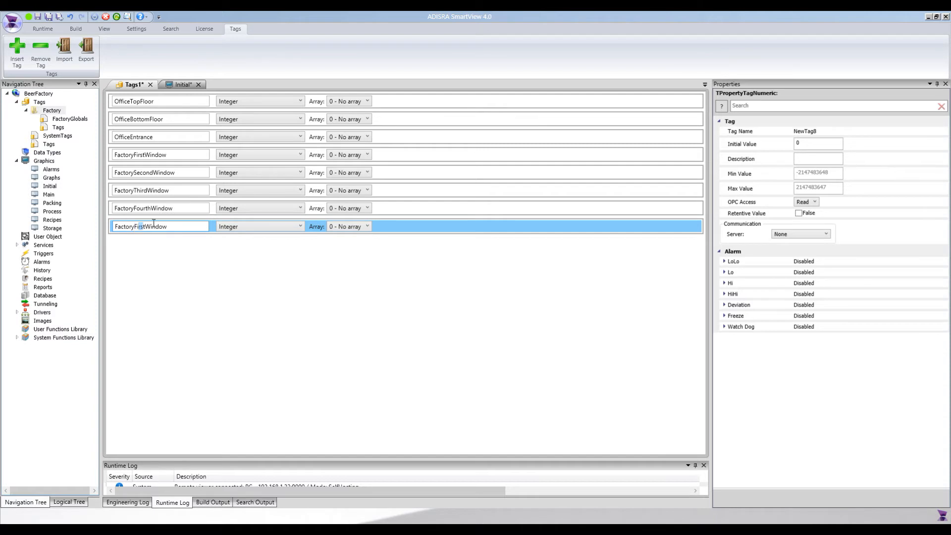
type("ith")
left_click(126, 263)
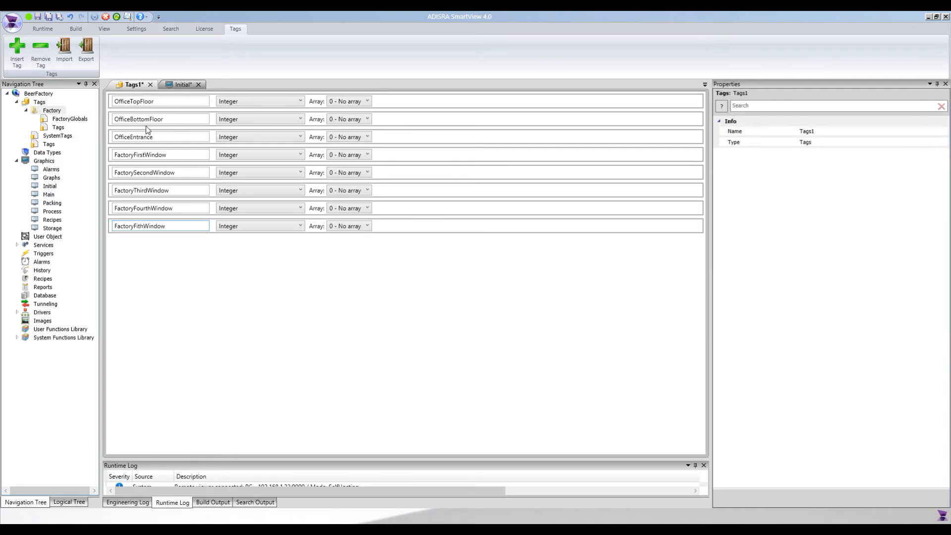
Save the tags document as Lighting in the project's Factory tags folder and close it
key("ctrl+s")
type("Ligthi")
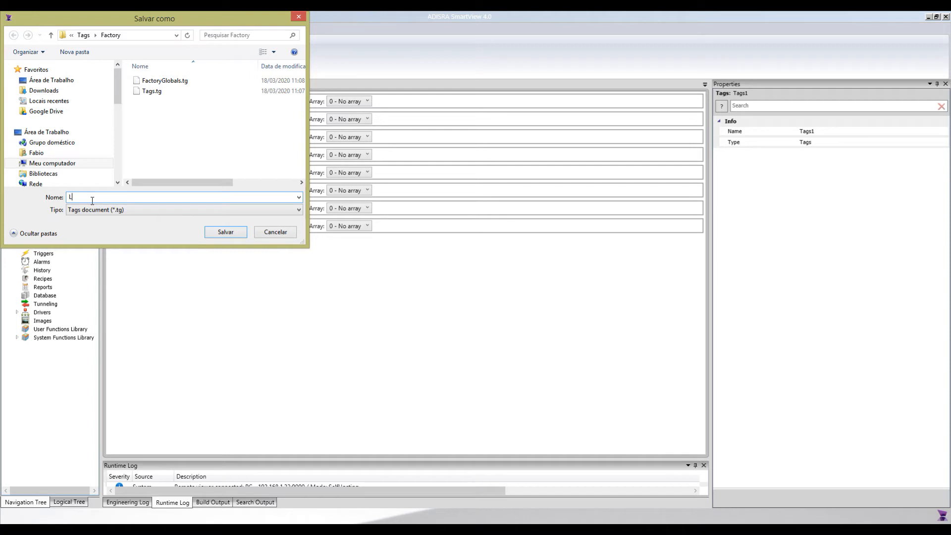
key("BackSpace")
key("BackSpace")
key("BackSpace")
type("ting")
key("Return")
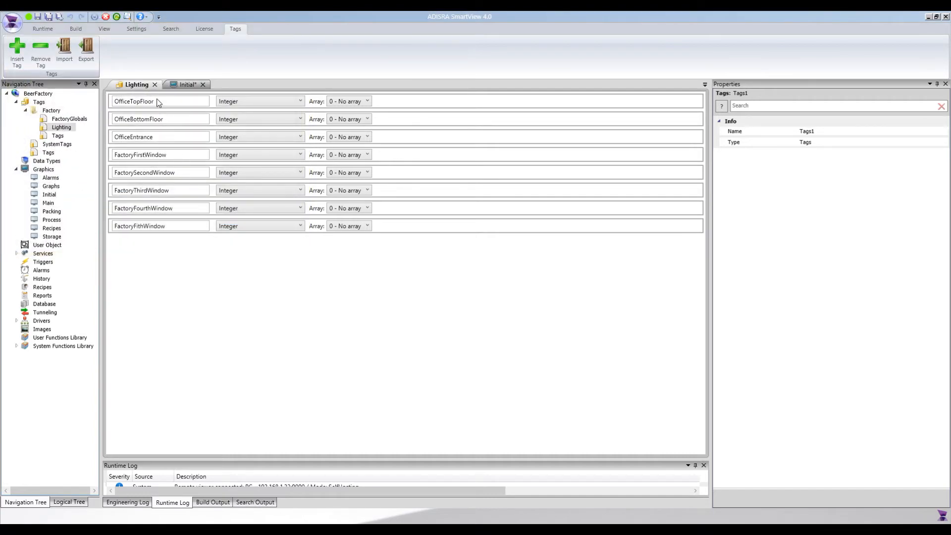
left_click(155, 85)
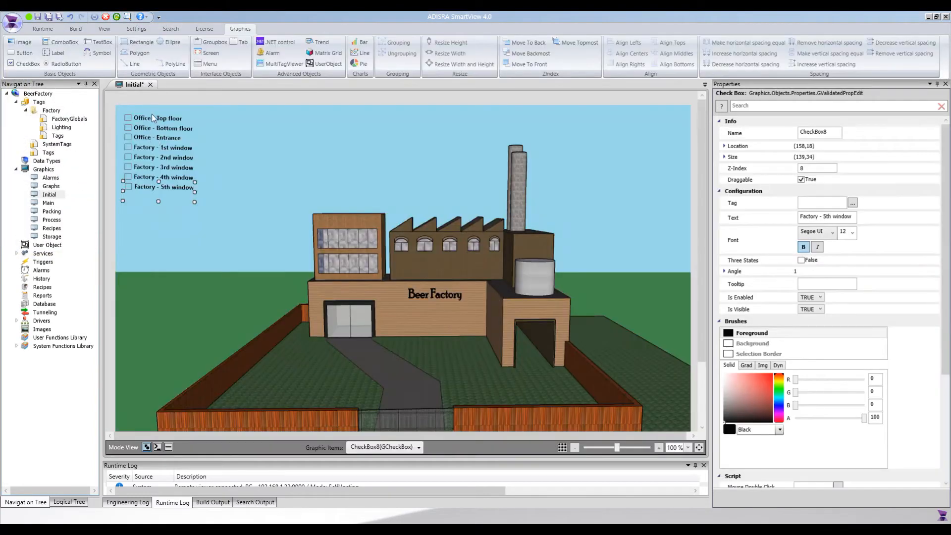
Link the "Office - Top floor" check box on the Initial screen to the OfficeTopFloor tag
left_click(151, 115)
left_click(840, 204)
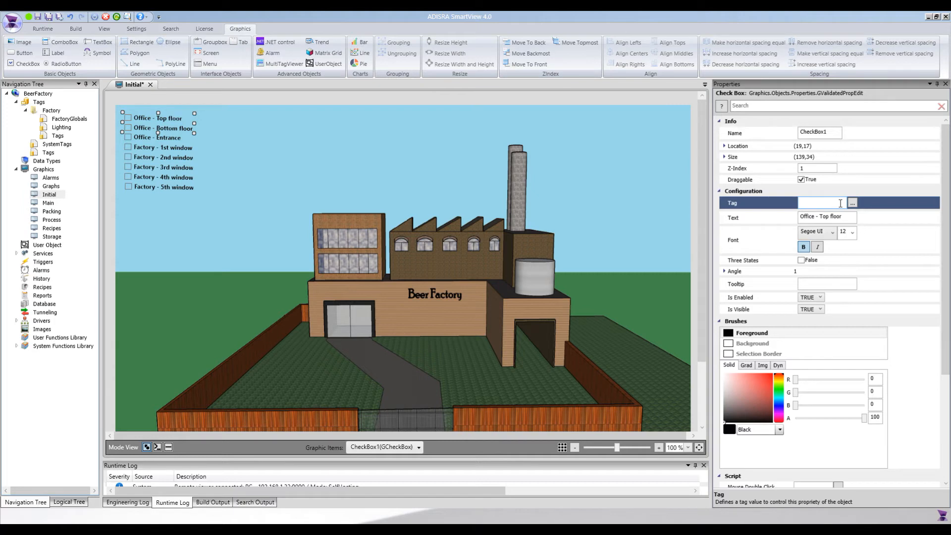
left_click(852, 203)
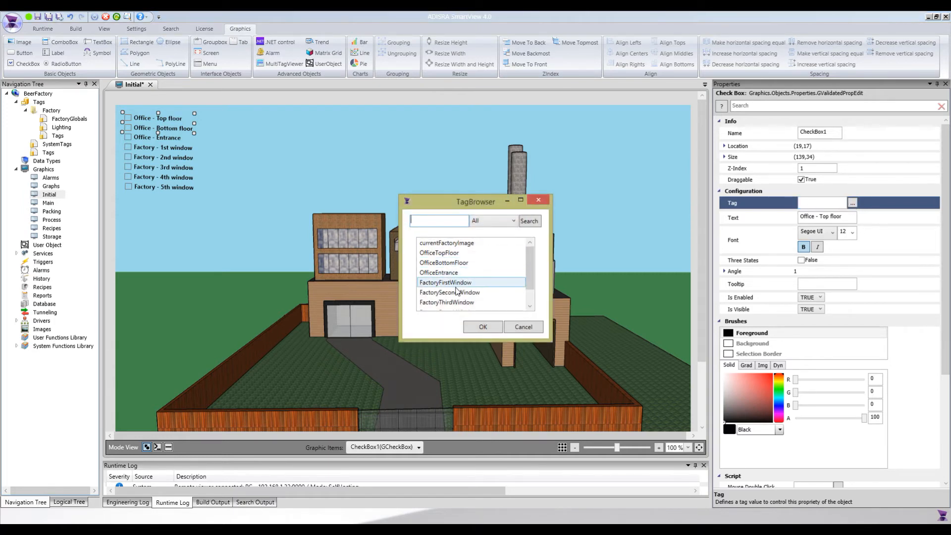
double_click(438, 252)
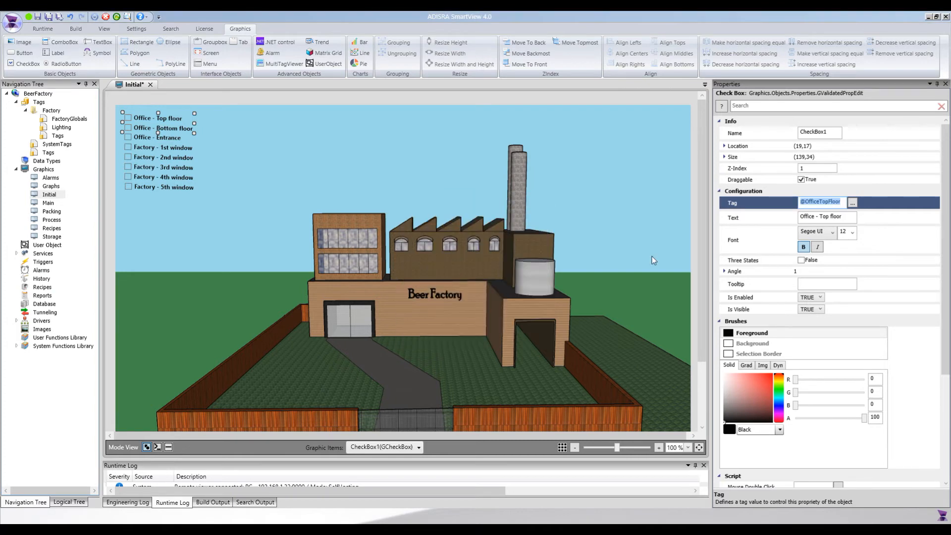
Link the "Office - Bottom floor" check box to the OfficeBottomFloor tag
left_click(138, 130)
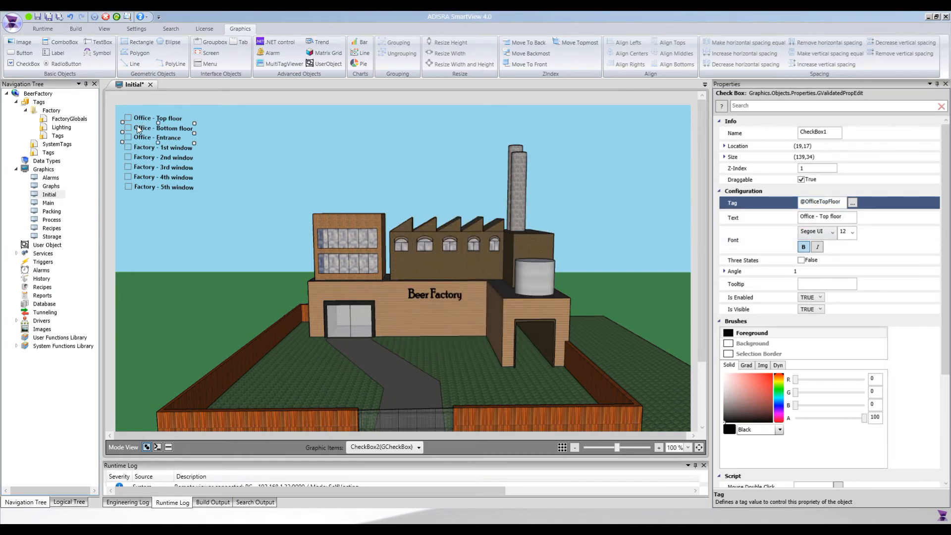
left_click(852, 203)
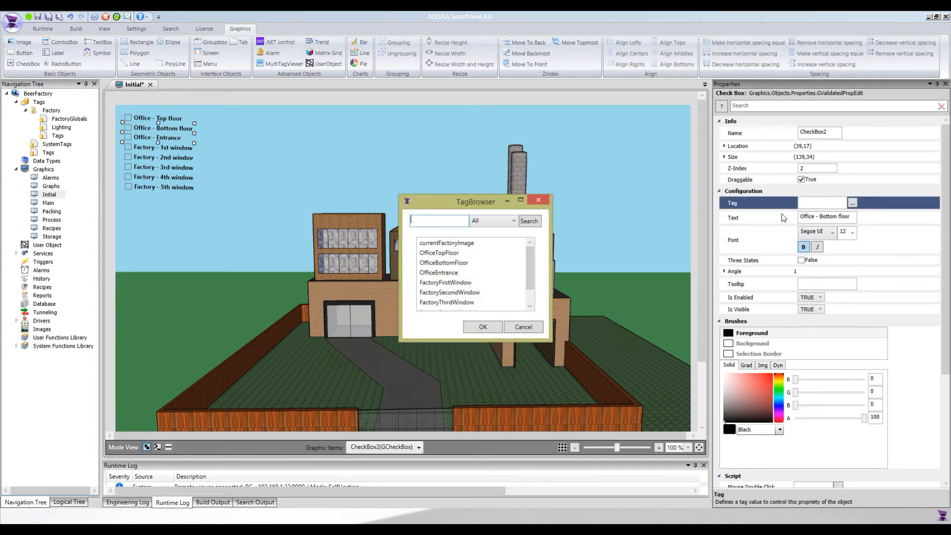
left_click(445, 263)
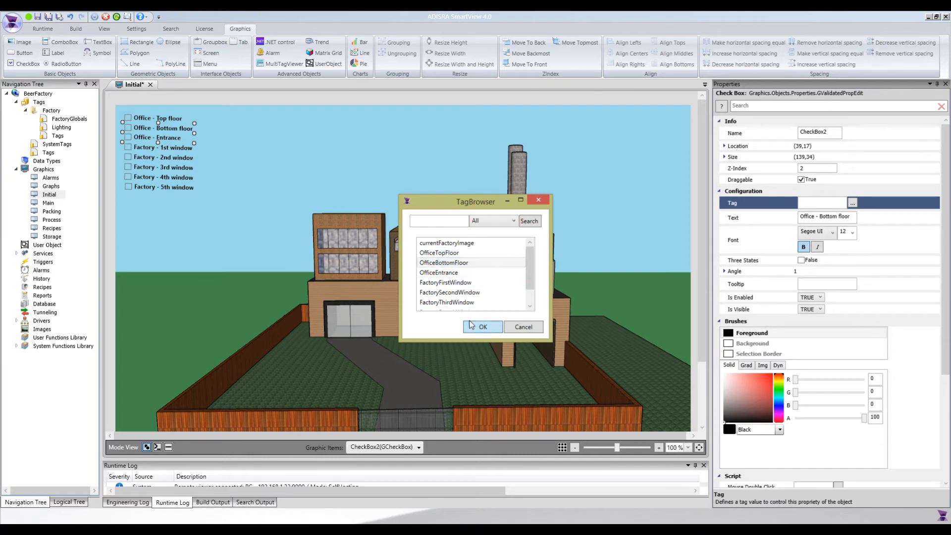
left_click(473, 326)
Link the "Office - Entrance" check box to the OfficeEntrance tag
left_click(159, 139)
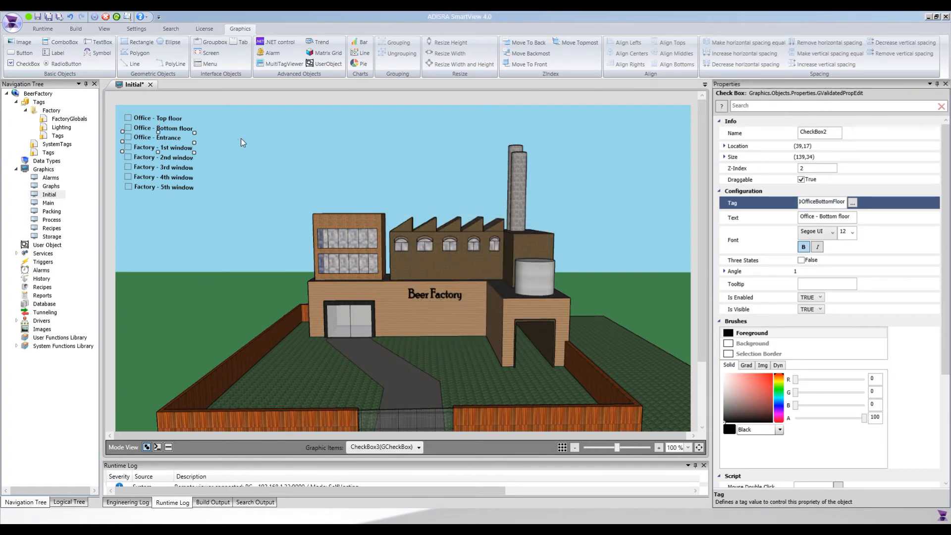
left_click(852, 203)
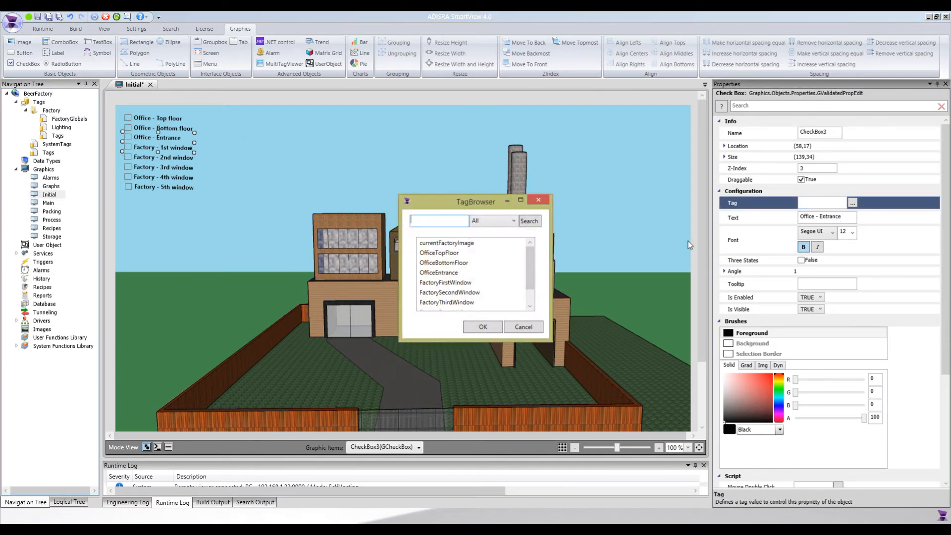
left_click(454, 273)
left_click(483, 327)
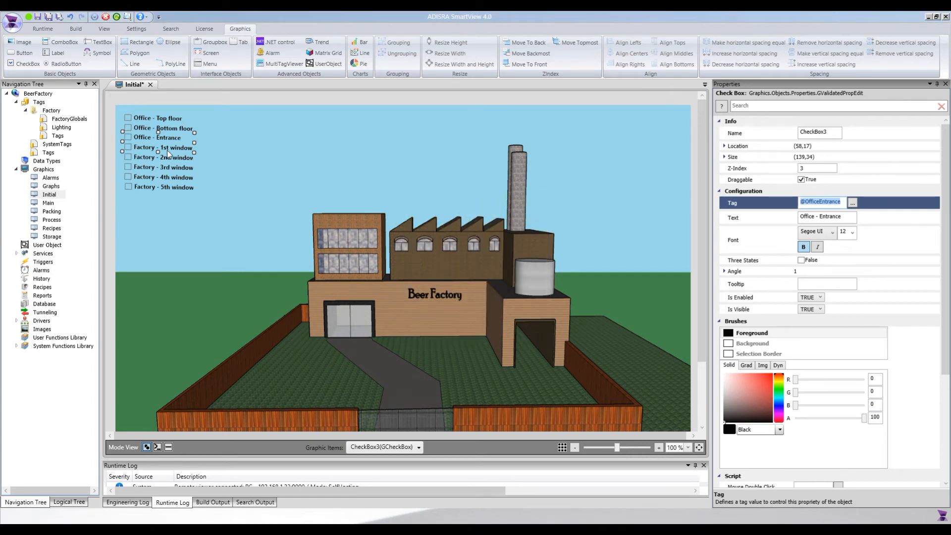
Link the "Factory - 1st window" check box to the FactoryFirstWindow tag
left_click(169, 153)
left_click(852, 203)
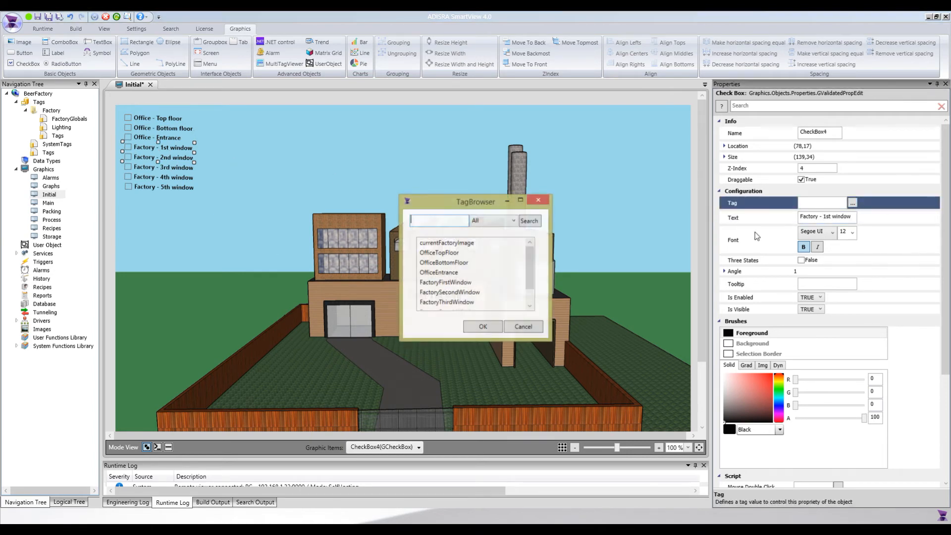
left_click(445, 282)
left_click(483, 325)
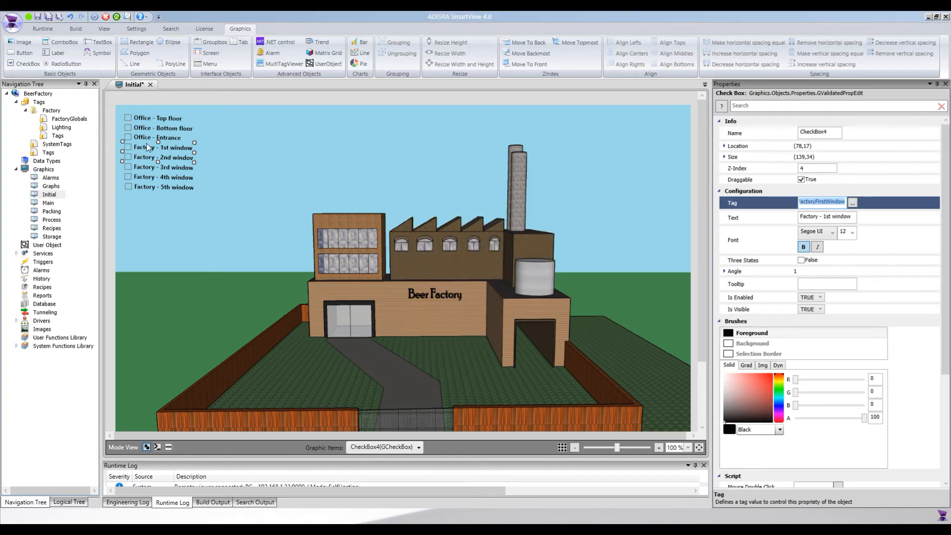
Link the "Factory - 2nd window" check box to the FactorySecondWindow tag
left_click(163, 159)
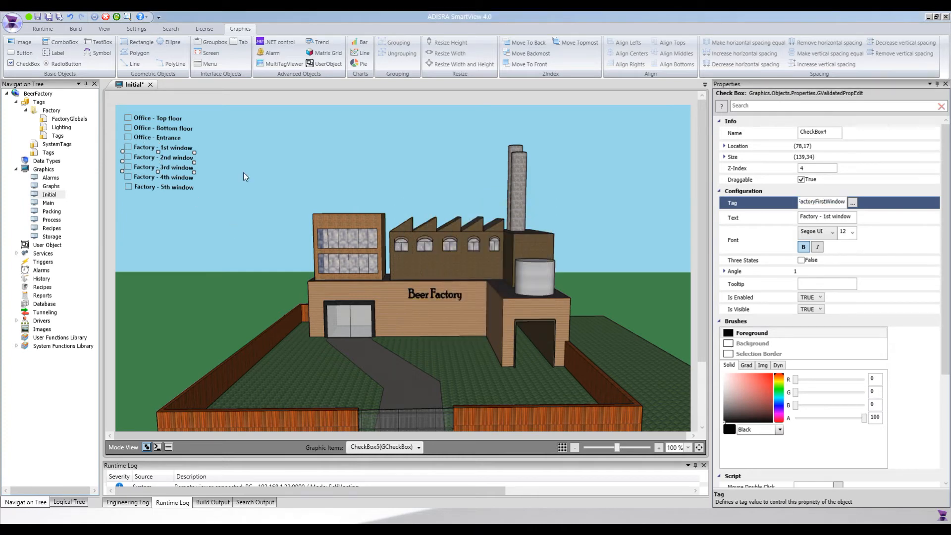
left_click(852, 203)
left_click(468, 291)
left_click(482, 326)
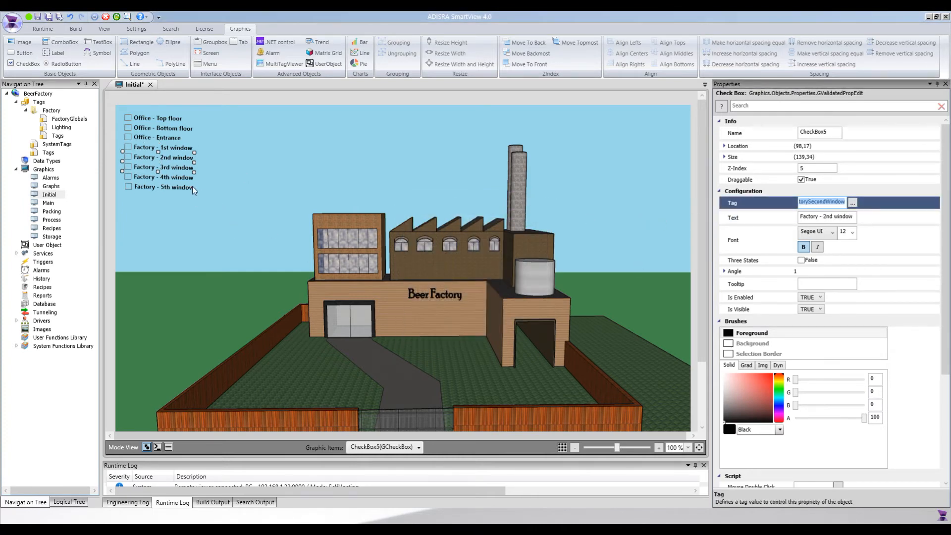
Link the "Factory - 3rd window" check box to the FactoryThirdWindow tag
left_click(179, 168)
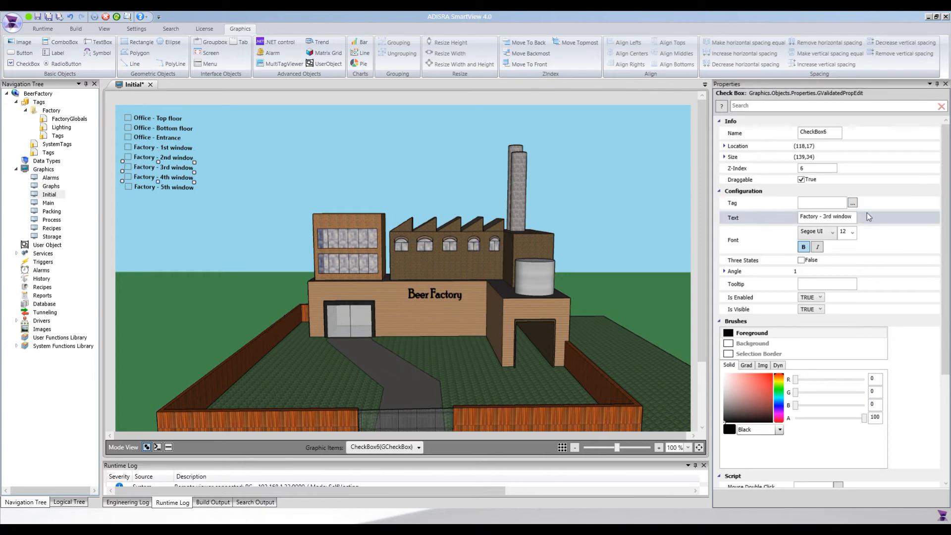
left_click(852, 203)
left_click(461, 302)
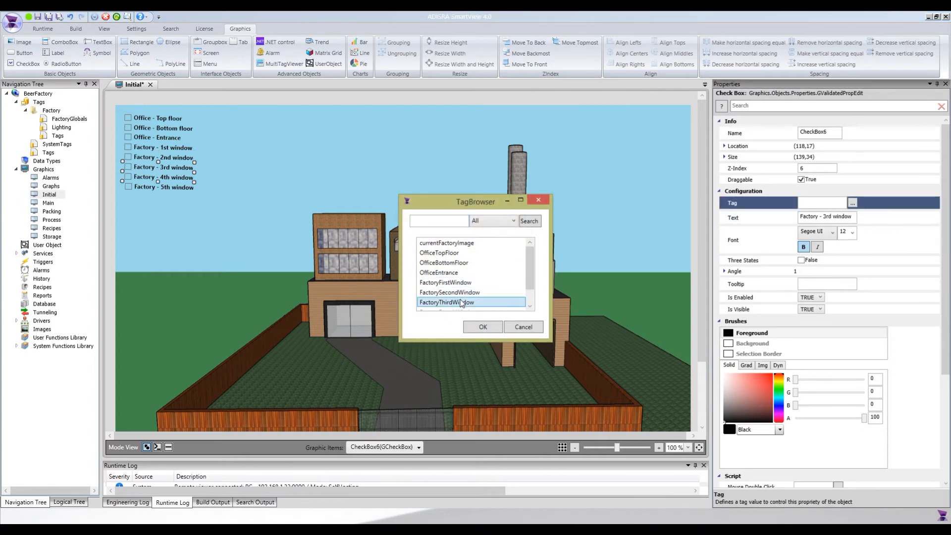
left_click(483, 327)
Link the "Factory - 4th window" check box to the FactoryFourthWindow tag
left_click(158, 181)
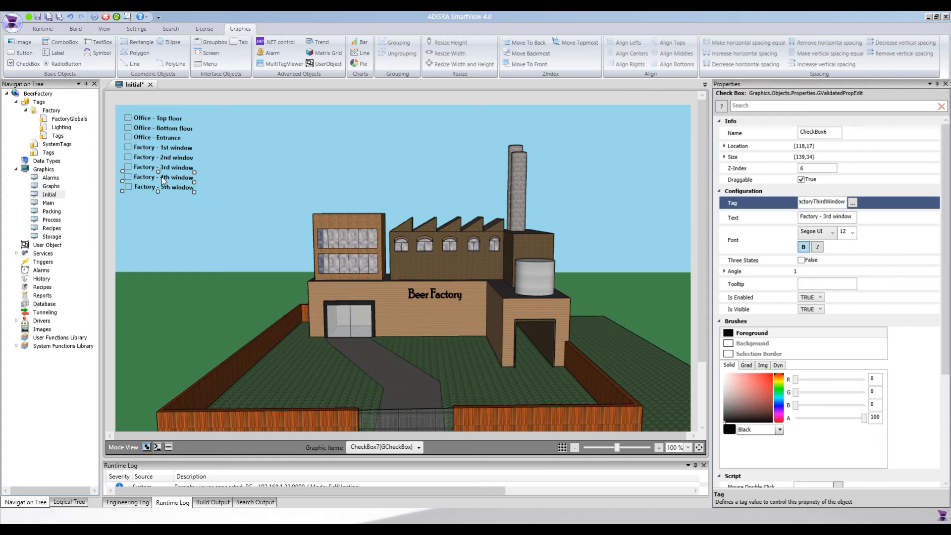
left_click(852, 203)
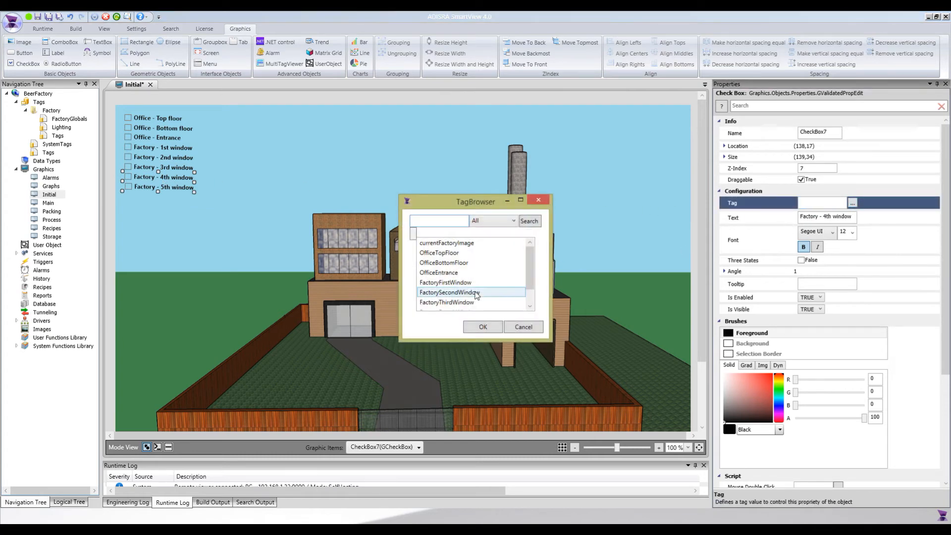
scroll(475, 293, "down", 1)
left_click(460, 292)
left_click(480, 327)
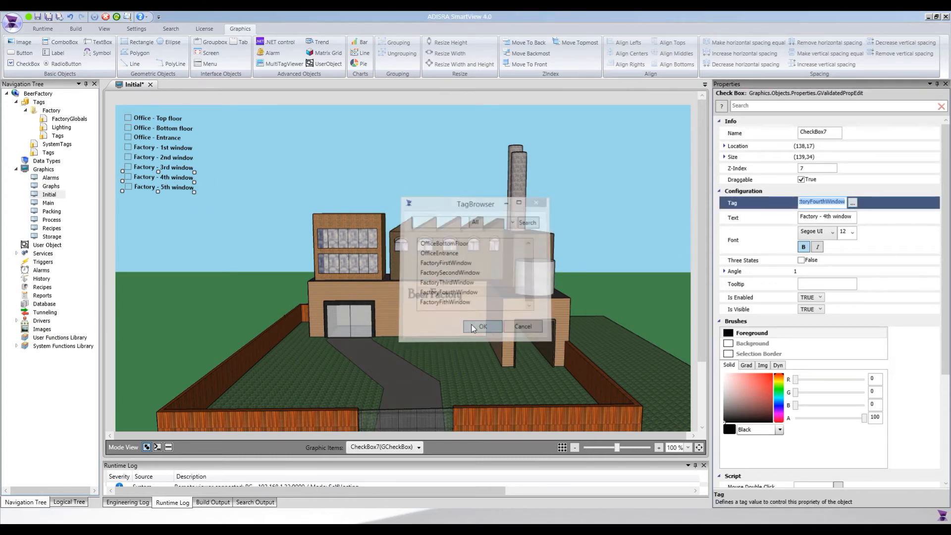
Link the "Factory - 5th window" check box to the FactoryFithWindow tag and save the Initial screen
left_click(176, 193)
left_click(853, 203)
scroll(471, 280, "down", 2)
left_click(457, 293)
left_click(457, 302)
left_click(478, 327)
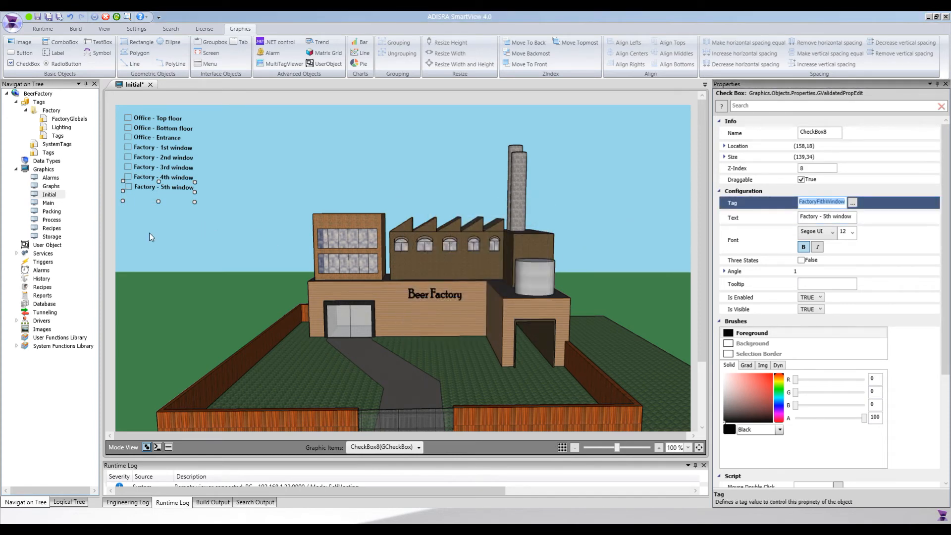
left_click(172, 237)
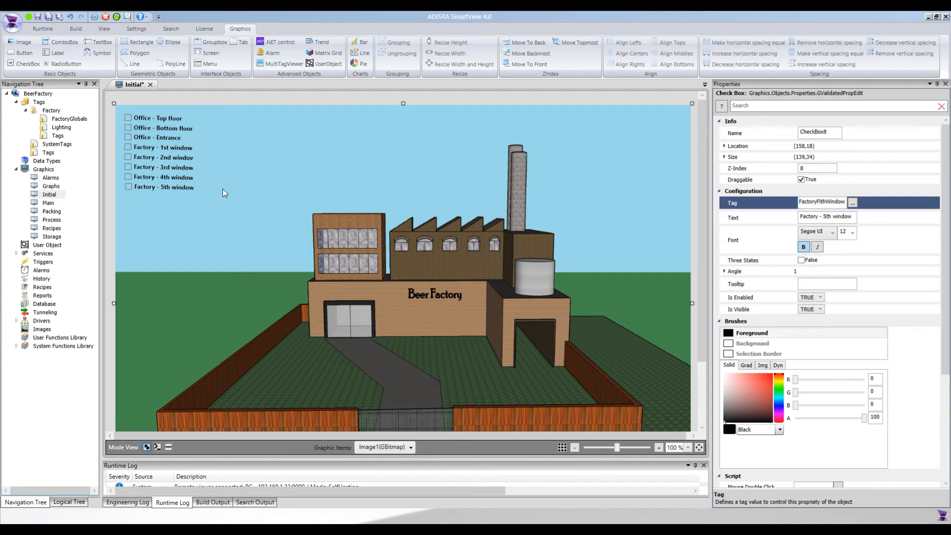
key("ctrl+s")
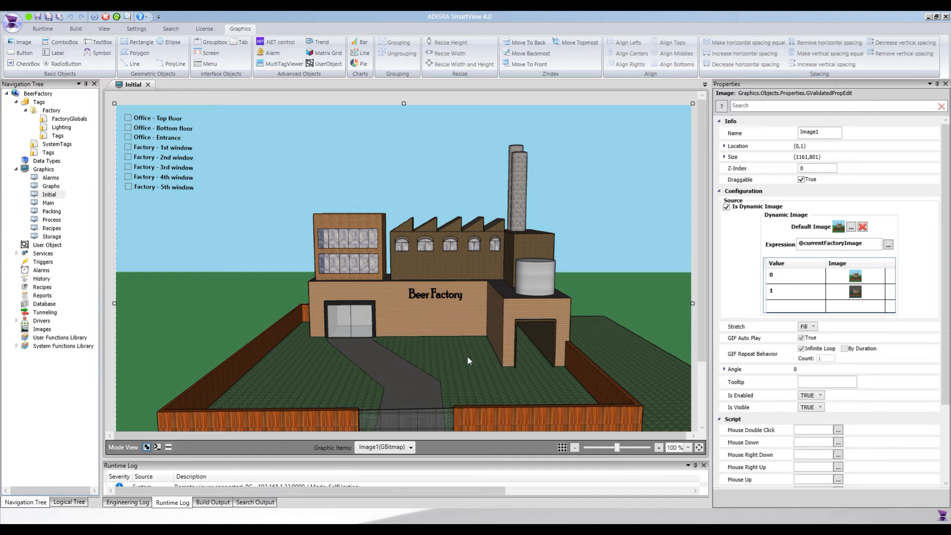
Draw a rectangle about 19 by 38 over the leftmost pane of the office's top-floor windows, nudge it up slightly and rotate it to -2
left_click(687, 447)
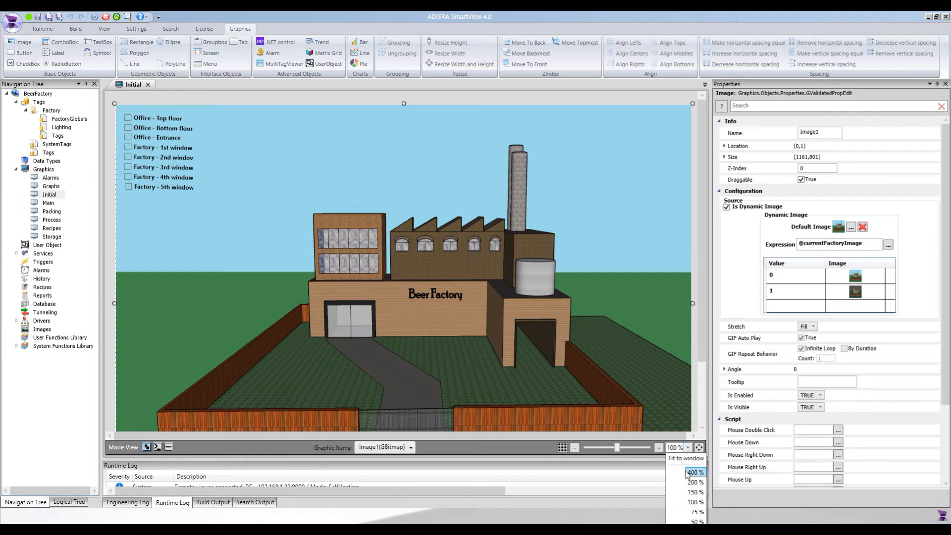
left_click(693, 482)
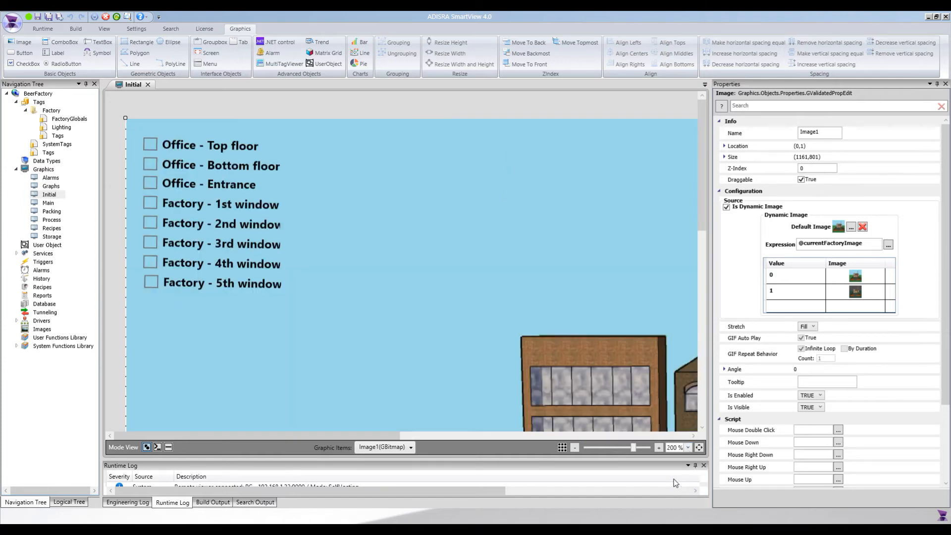
left_click(503, 437)
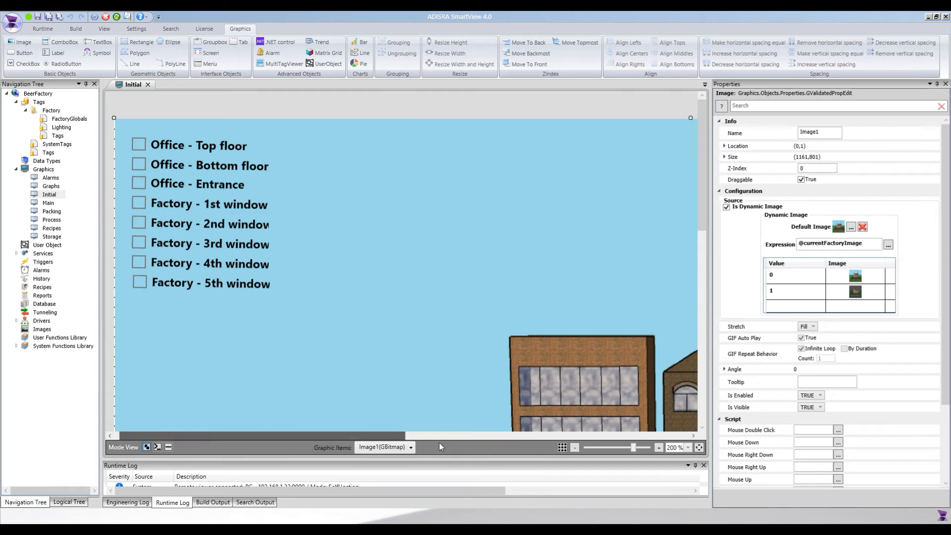
left_click_drag(704, 222, 700, 292)
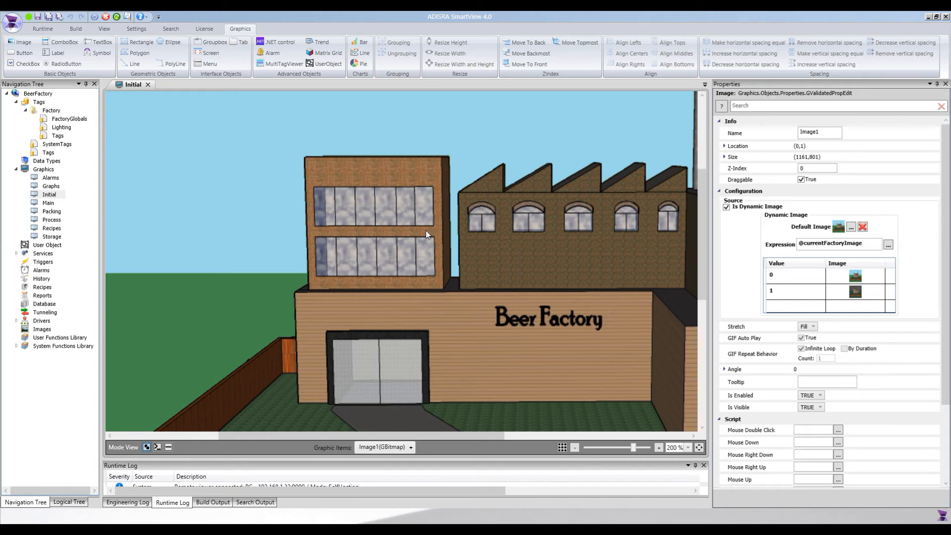
scroll(416, 240, "up", 2)
scroll(413, 243, "down", 5)
scroll(408, 244, "up", 4)
scroll(405, 243, "down", 2)
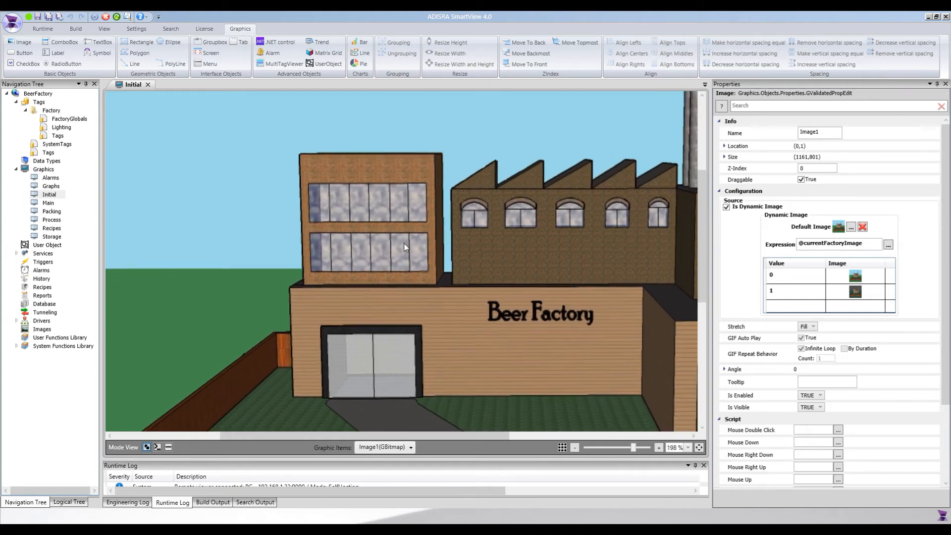
scroll(400, 242, "down", 1)
scroll(396, 240, "up", 1)
scroll(397, 242, "up", 1)
left_click(135, 44)
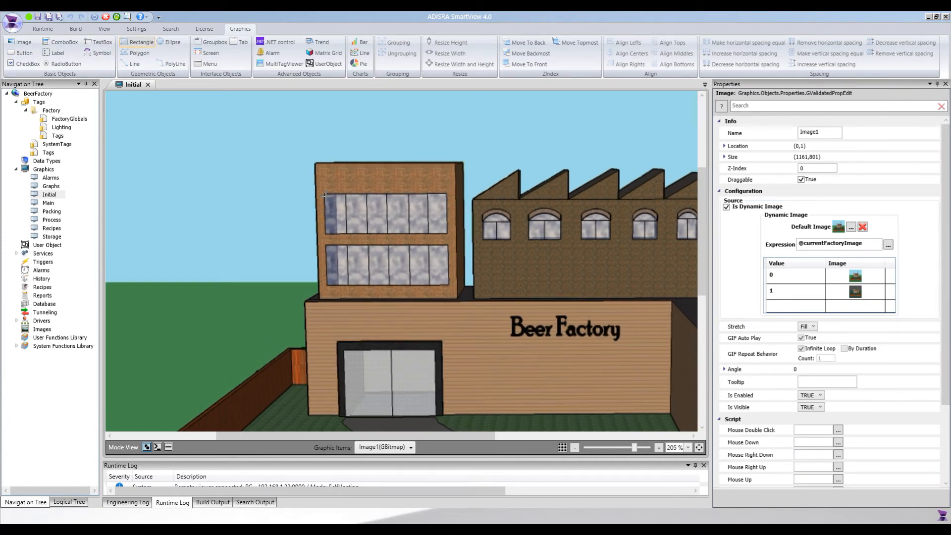
left_click_drag(326, 195, 345, 231)
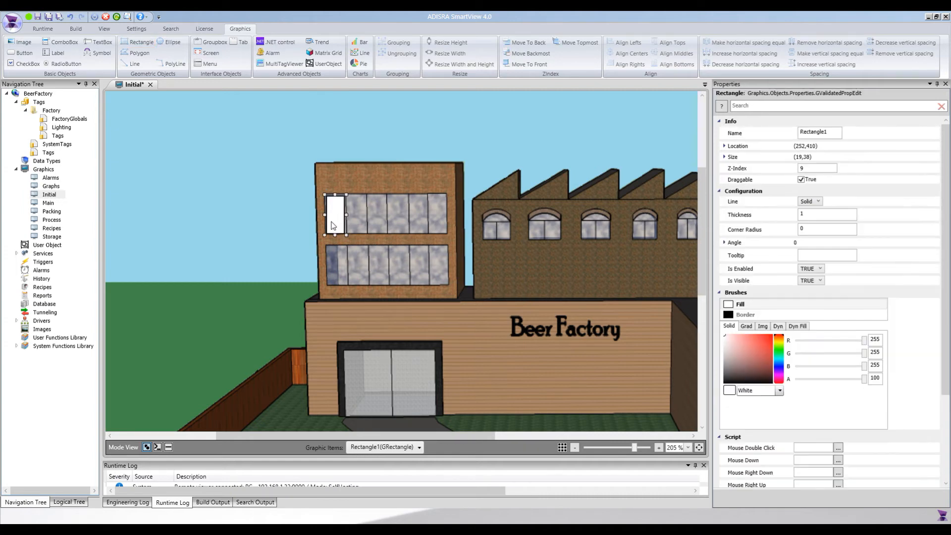
key("Up")
left_click_drag(349, 191, 355, 218)
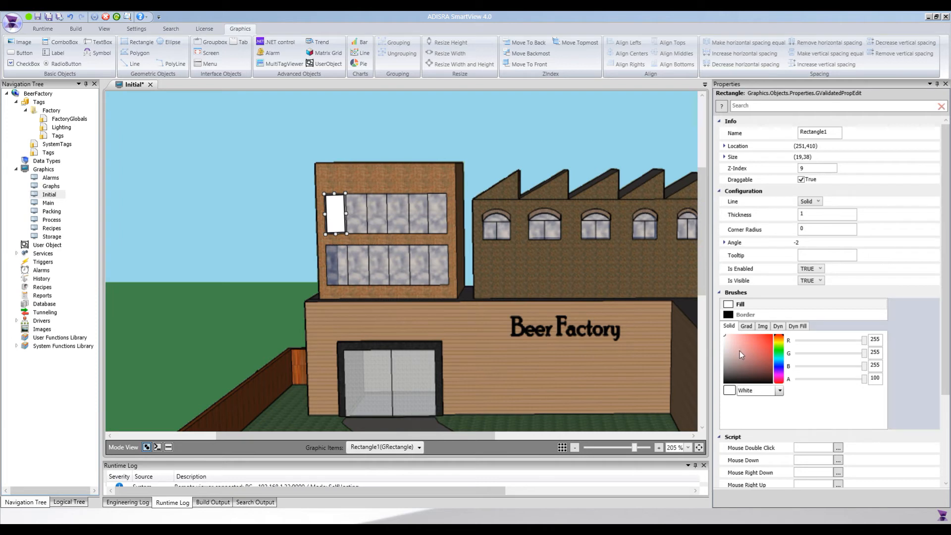
Set the window rectangle's fill to a solid yellow with RGB 239, 255, 54
left_click(778, 345)
left_click(780, 343)
left_click_drag(748, 343, 762, 332)
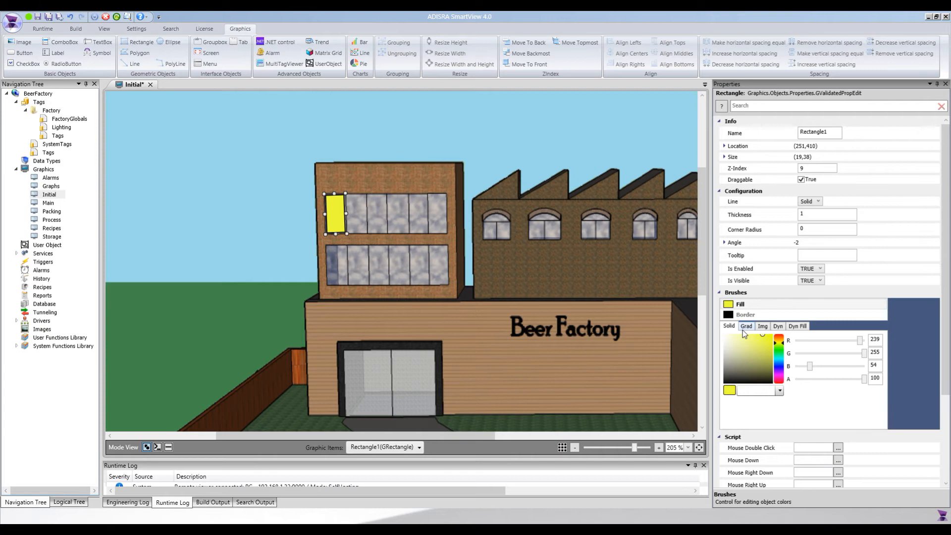
Duplicate the yellow window rectangle and align the copy over the second pane of the office's top-floor windows, at location (251,431)
left_click(330, 221)
key("ctrl+c")
key("ctrl+v")
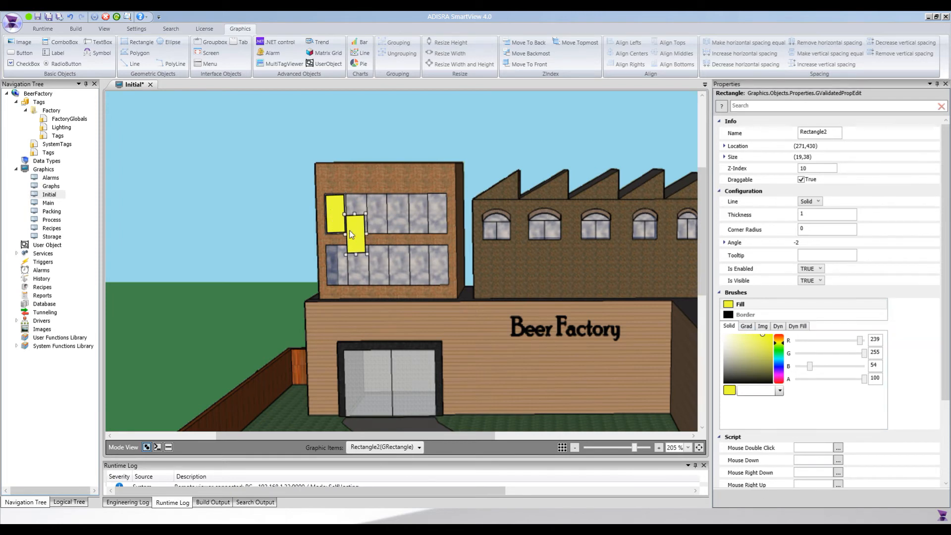
key("Up")
key("Up")
key("Up")
key("Up")
key("Up")
key("Up")
key("Up")
key("Up")
key("Up")
key("Up")
key("Up")
key("Up")
key("Up")
key("Up")
key("Up")
key("Up")
key("Up")
key("Up")
key("Up")
key("Up")
key("Right")
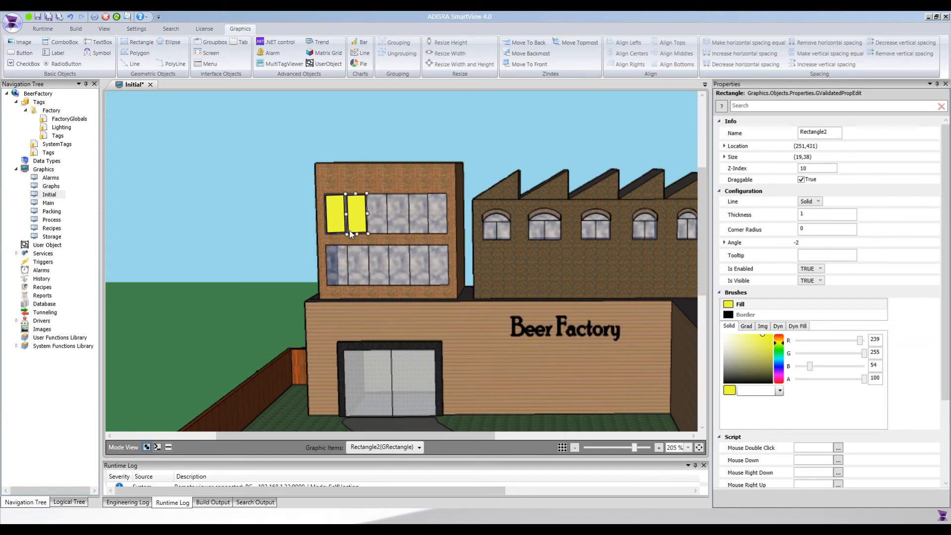
Paste another yellow rectangle and align it over the third pane of the top-floor windows, at location (251,451)
key("ctrl+v")
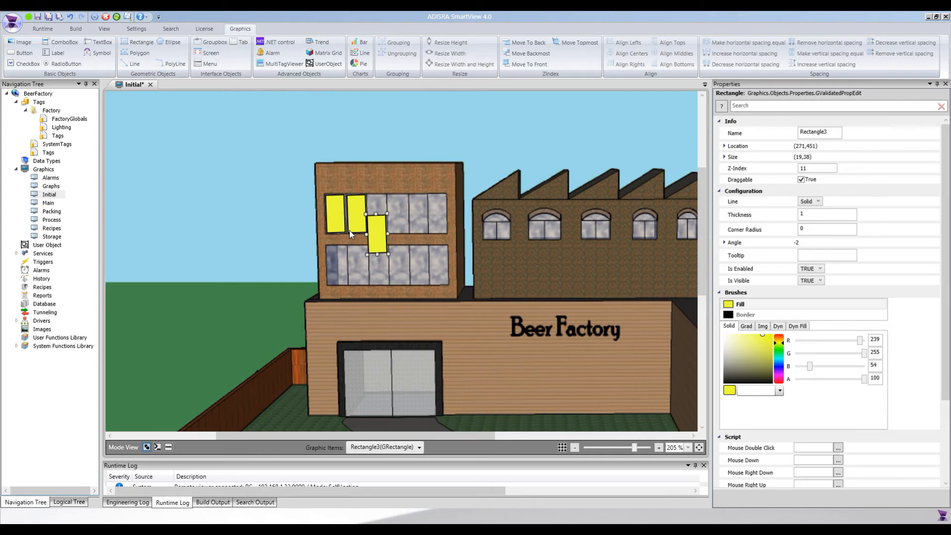
key("Up")
key("Up")
key("Up")
key("Up")
key("Up")
key("Up")
key("Up")
key("Up")
key("Up")
key("Up")
key("Up")
key("Up")
key("Up")
key("Up")
key("Up")
key("Up")
key("Up")
key("Up")
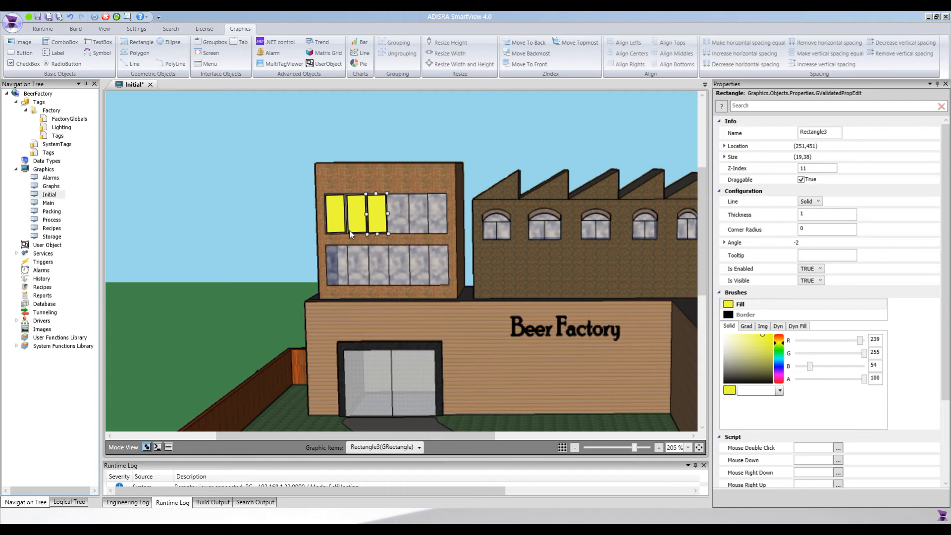
key("Up")
Paste another yellow rectangle and align it over the fourth pane of the top-floor windows, at location (251,472)
key("ctrl+v")
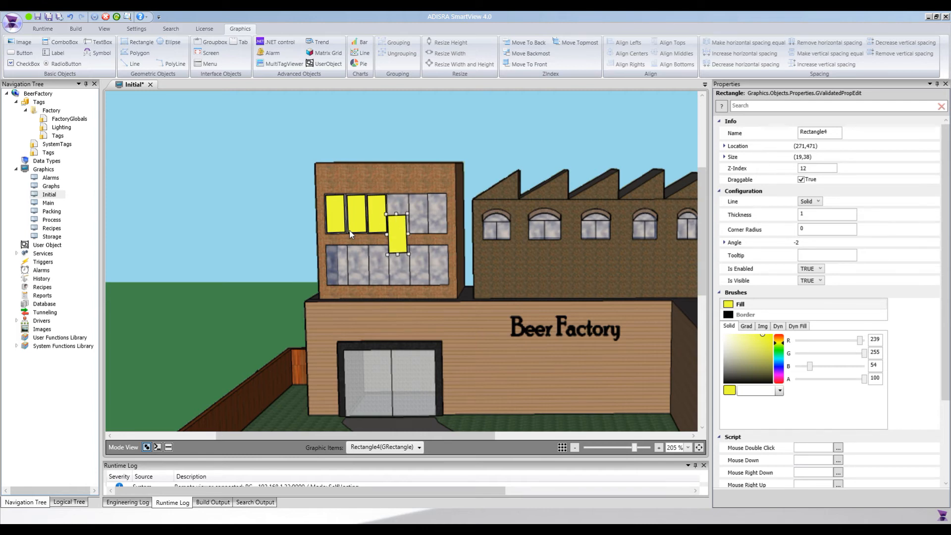
key("Up")
key("Up")
key("Up")
key("Up")
key("Up")
key("Up")
key("Up")
key("Up")
key("Up")
key("Up")
key("Down")
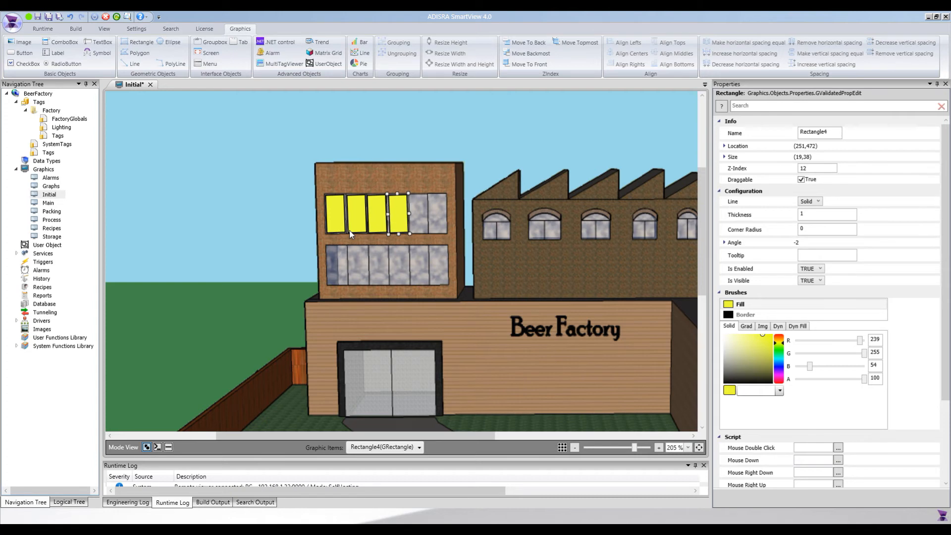
Paste another yellow rectangle and move it up over the fifth pane of the top-floor windows
key("ctrl+v")
key("Up")
key("Up")
key("Up")
key("Up")
key("Up")
key("Up")
key("Up")
key("Up")
key("Up")
key("Up")
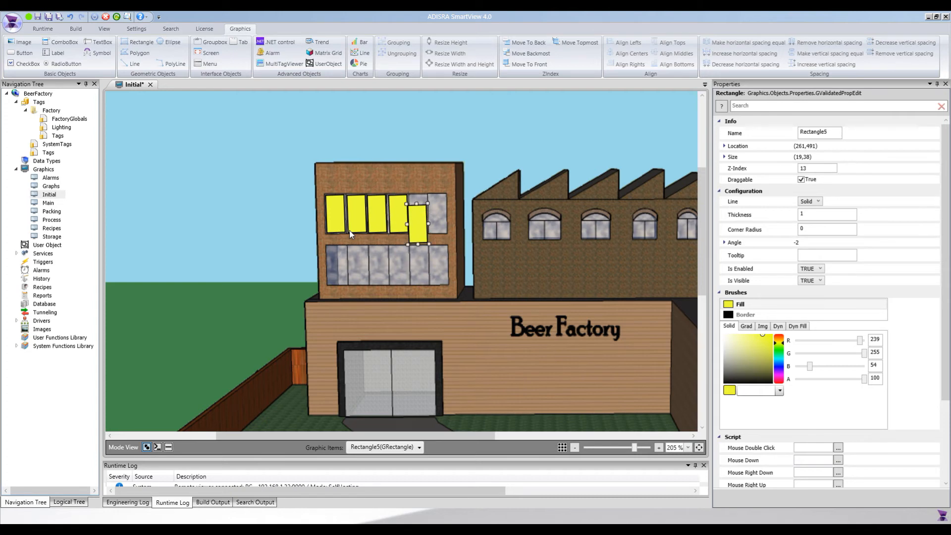
Paste another yellow rectangle, align it over the sixth pane of the top-floor windows and fine-tune its horizontal position
key("ctrl+v")
key("Up")
key("Up")
key("Up")
key("Up")
key("Up")
key("Up")
key("Up")
key("Up")
key("Up")
key("Up")
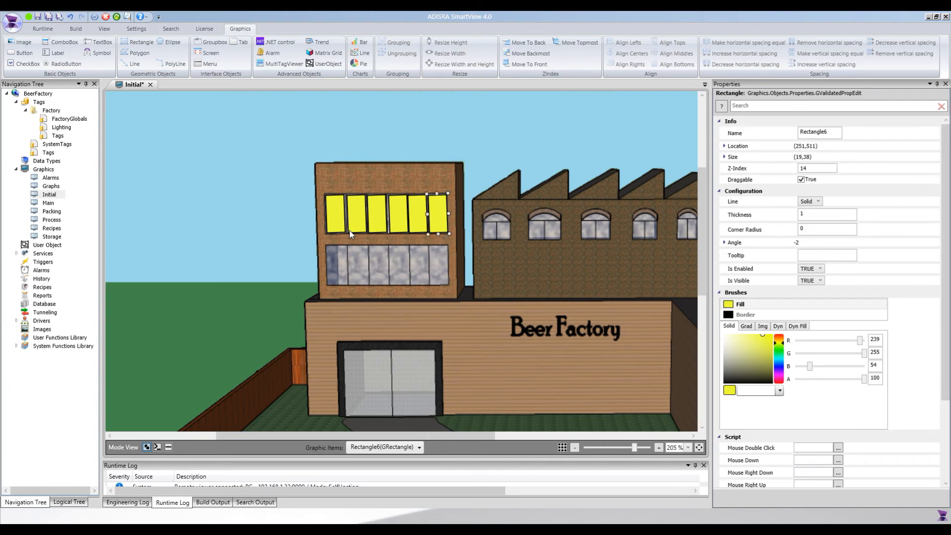
key("Left")
key("Right")
left_click(398, 215)
Paste a yellow rectangle and place it over the leftmost pane of the office's lower window row, at location (302,412)
left_click(341, 224)
key("ctrl+v")
left_click_drag(350, 240, 332, 271)
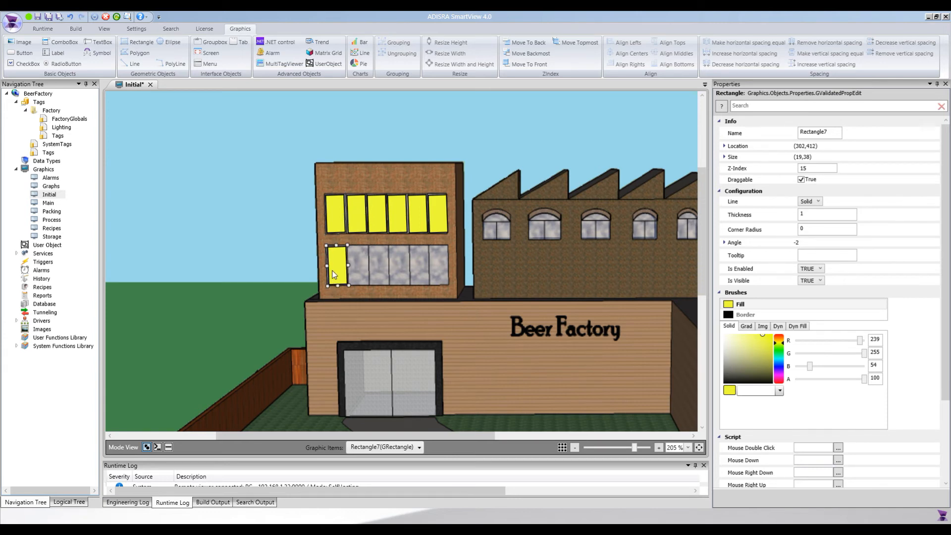
Paste another yellow rectangle and align it over the second pane of the office's lower window row
key("ctrl+v")
key("ctrl+z")
key("ctrl+v")
key("Up")
key("Up")
key("Up")
key("Up")
key("Up")
key("Up")
key("Up")
key("Up")
key("Up")
key("Up")
key("Up")
key("Up")
key("Up")
key("Up")
key("Up")
key("Up")
key("Up")
key("Up")
key("Up")
key("Up")
key("Down")
Paste another yellow rectangle and align it over the third pane of the office's lower window row
key("ctrl+v")
key("Up")
key("Up")
key("Up")
key("Up")
key("Up")
key("Up")
key("Up")
key("Up")
key("Up")
key("Up")
key("Up")
key("Up")
key("Up")
key("Up")
key("Up")
key("Up")
key("Up")
key("Up")
key("Up")
key("Up")
Paste another yellow rectangle and align it over the fourth pane of the office's lower window row
key("ctrl+v")
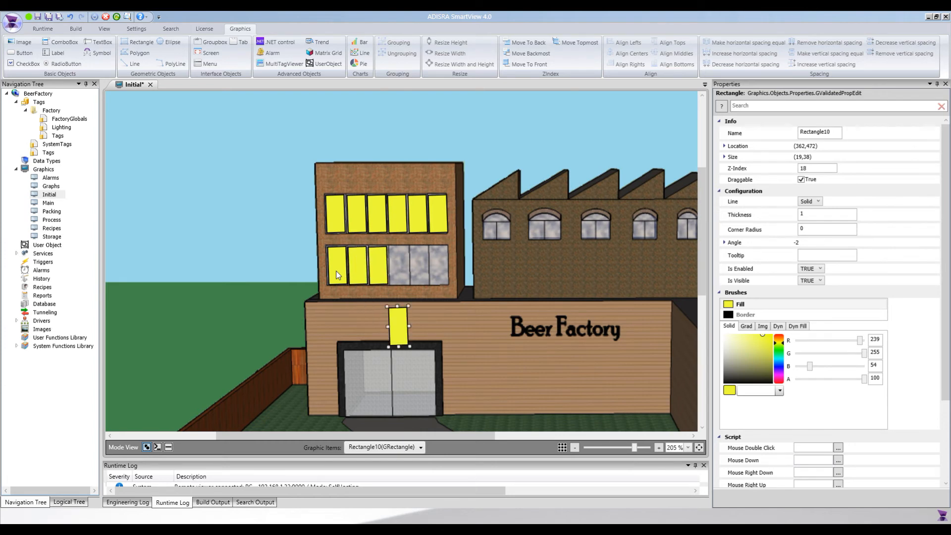
key("Up")
key("Up")
key("Up")
key("Up")
key("Up")
key("Up")
key("Up")
key("Up")
key("Up")
key("Up")
key("Up")
key("Up")
key("Up")
key("Up")
key("Up")
key("Up")
key("Up")
key("Up")
key("Up")
key("Up")
key("Right")
Paste another yellow rectangle and align it over the fifth pane of the office's lower window row
key("ctrl+v")
key("Up")
key("Up")
key("Up")
key("Up")
key("Up")
key("Up")
key("Up")
key("Up")
key("Up")
key("Up")
key("Up")
key("Up")
key("Up")
key("Up")
key("Up")
key("Up")
key("Up")
key("Up")
key("Up")
key("Up")
Paste another yellow rectangle, align it over the sixth pane of the office's lower window row and deselect it
key("ctrl+v")
key("Up")
key("Up")
key("Up")
key("Up")
key("Up")
key("Up")
key("Up")
key("Up")
key("Up")
key("Up")
key("Up")
key("Up")
key("Up")
key("Up")
key("Up")
key("Up")
key("Up")
key("Up")
key("Up")
key("Up")
left_click(353, 316)
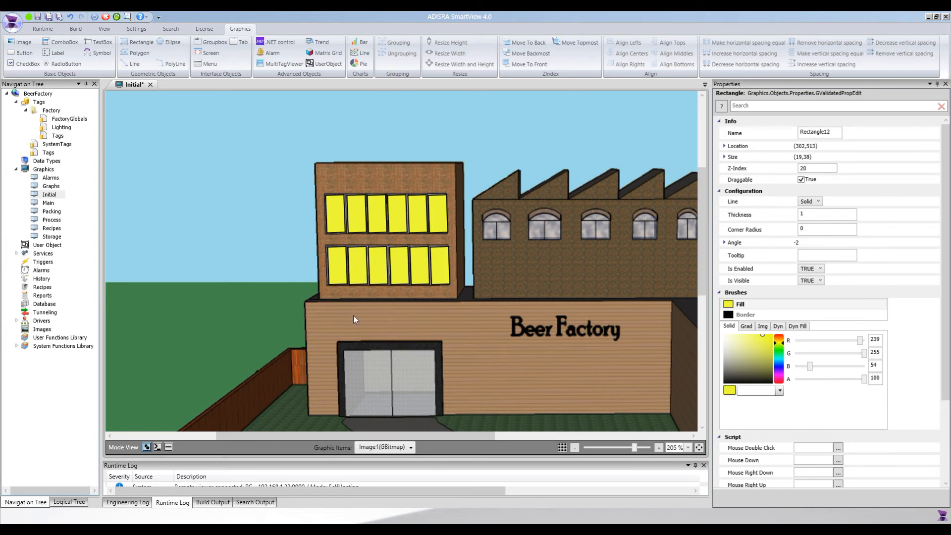
left_click(336, 269)
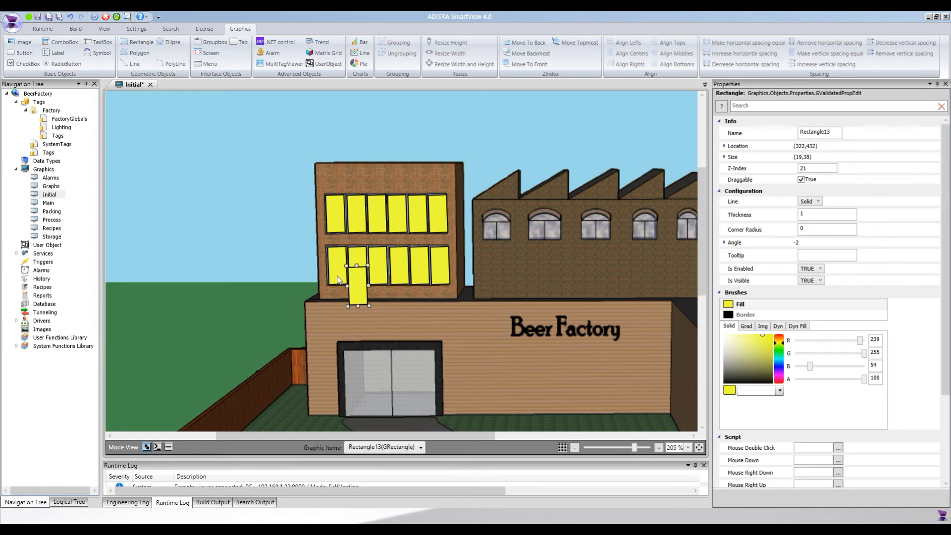
left_click(318, 271)
left_click(339, 273)
key("ctrl+v")
key("Delete")
Cover both glass panels of the office entrance with yellow rectangles, each about 41 by 64 at an angle of -1
left_click(339, 275)
key("ctrl+v")
left_click_drag(352, 285, 435, 380)
key("ctrl+c")
key("ctrl+v")
left_click(372, 391)
left_click_drag(344, 383, 346, 383)
left_click(491, 397)
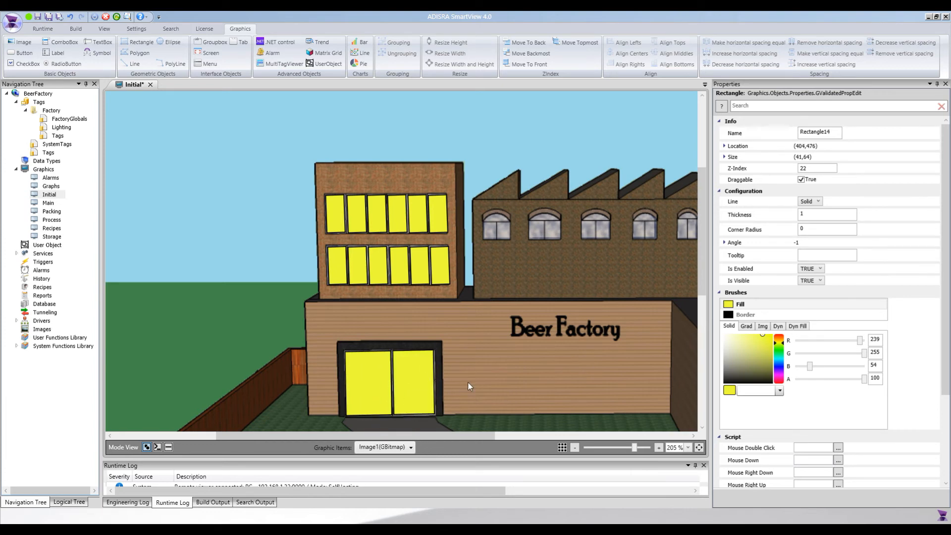
Copy a yellow rectangle onto the lower part of the first factory window, sized about 24 by 16 with angle 0
left_click_drag(465, 435, 526, 436)
left_click(304, 261)
key("ctrl+c")
key("ctrl+v")
left_click_drag(333, 286, 368, 244)
scroll(368, 243, "up", 3)
left_click_drag(354, 437, 420, 442)
left_click_drag(299, 356, 292, 331)
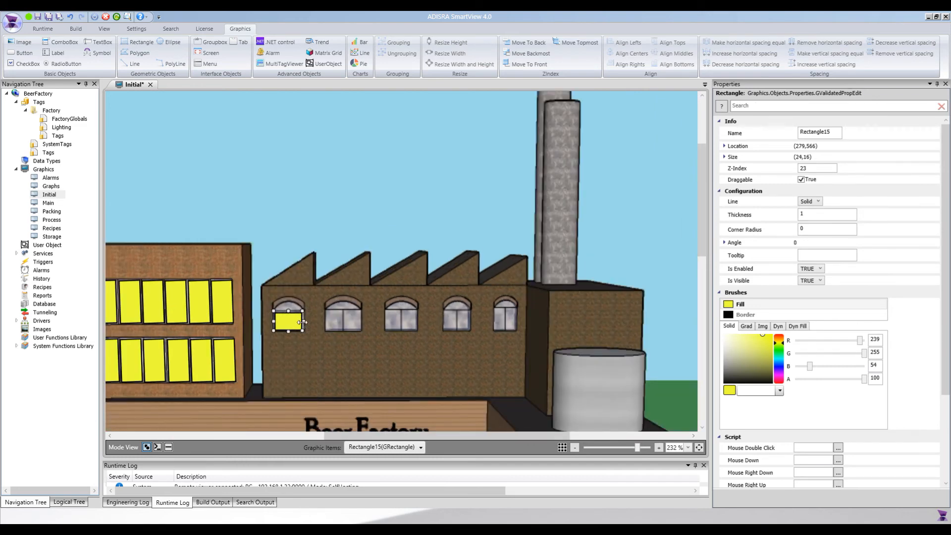
Copy the yellow rectangle over the lower parts of the other four factory windows, fitting each and sizing the second to about 32 by 17
key("ctrl+c")
key("ctrl+v")
left_click_drag(308, 343, 506, 321)
key("ctrl+c")
key("ctrl+v")
key("ctrl+c")
key("ctrl+v")
key("ctrl+c")
key("ctrl+v")
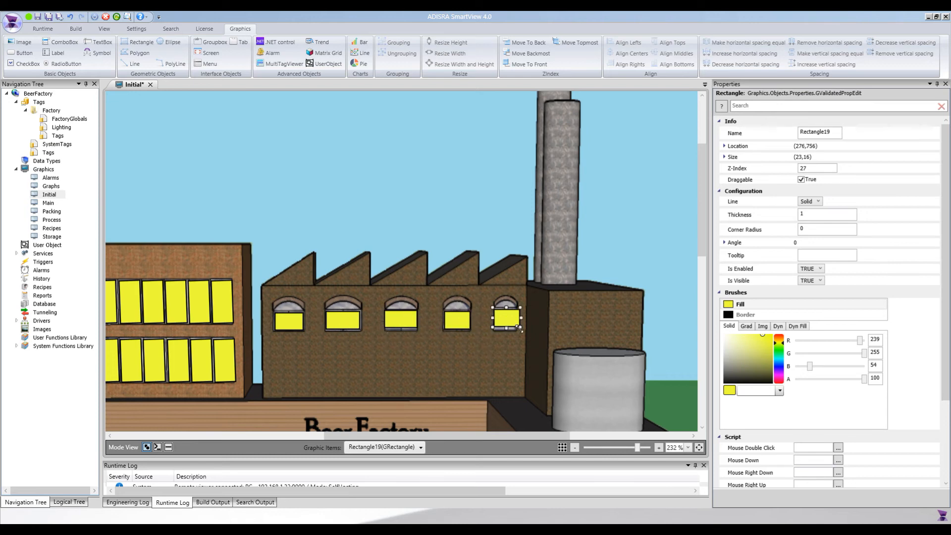
left_click(352, 321)
left_click_drag(362, 330, 363, 332)
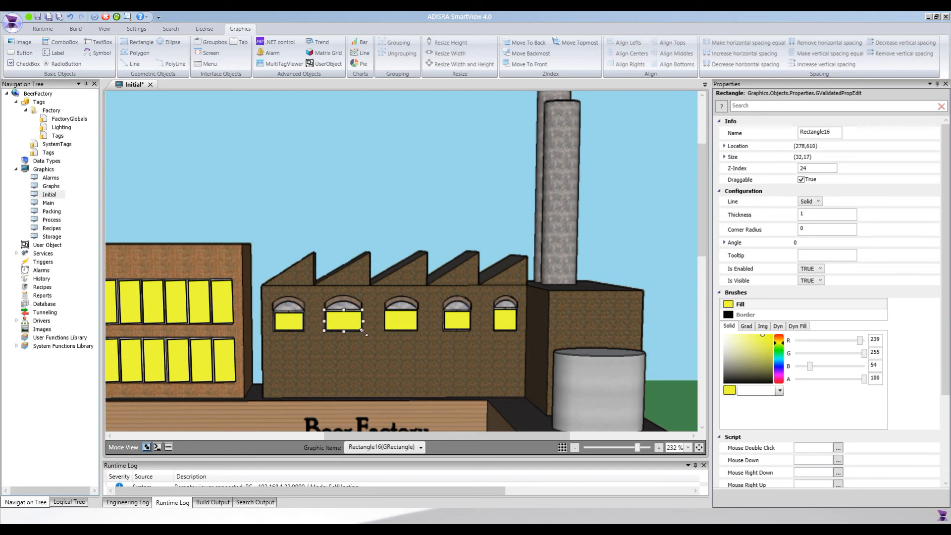
left_click(319, 326)
scroll(319, 327, "down", 2)
scroll(298, 431, "up", 1)
left_click_drag(298, 432, 279, 435)
scroll(364, 388, "down", 2)
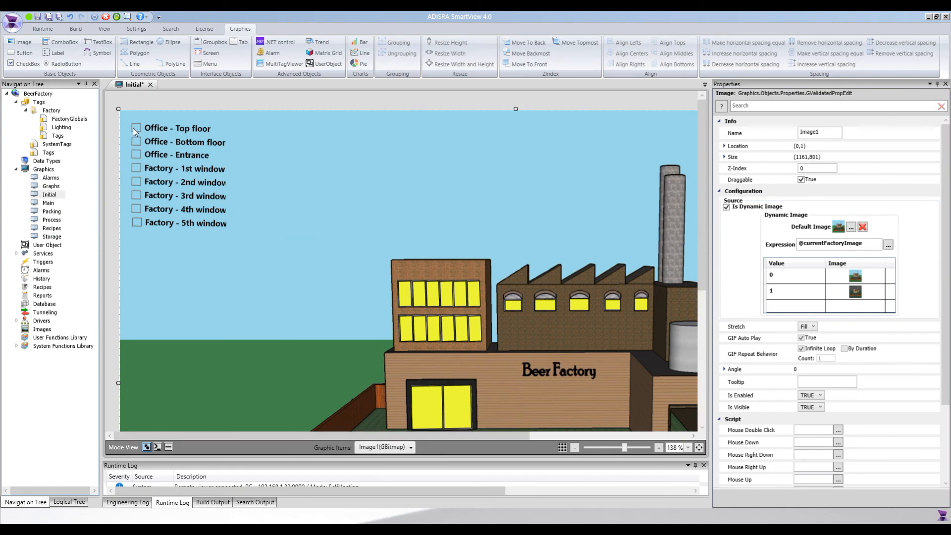
left_click(406, 299)
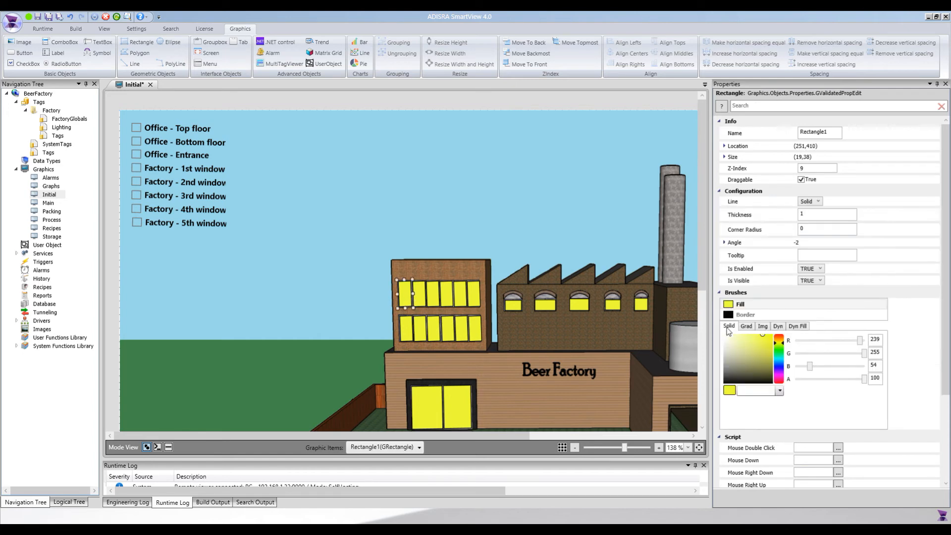
left_click(807, 281)
type("@Office")
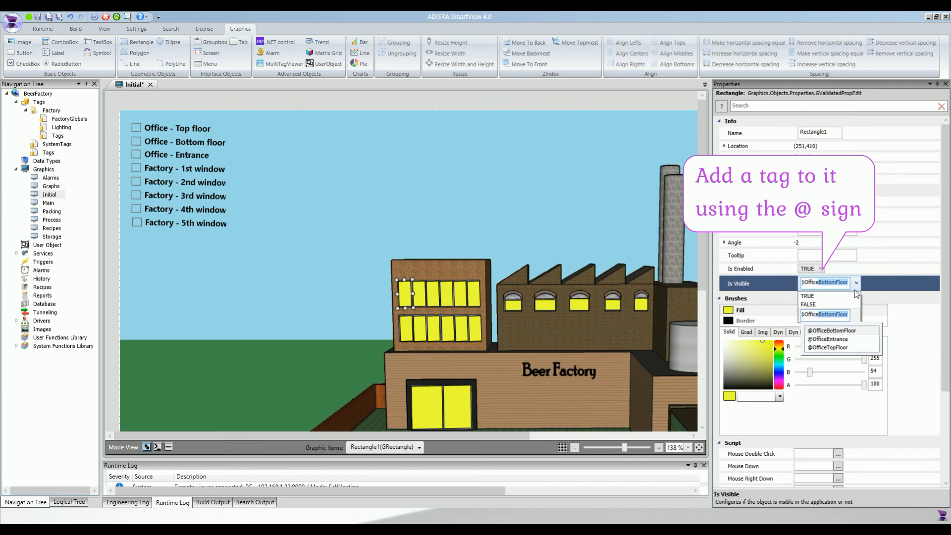
type("T")
key("ctrl+a")
key("End")
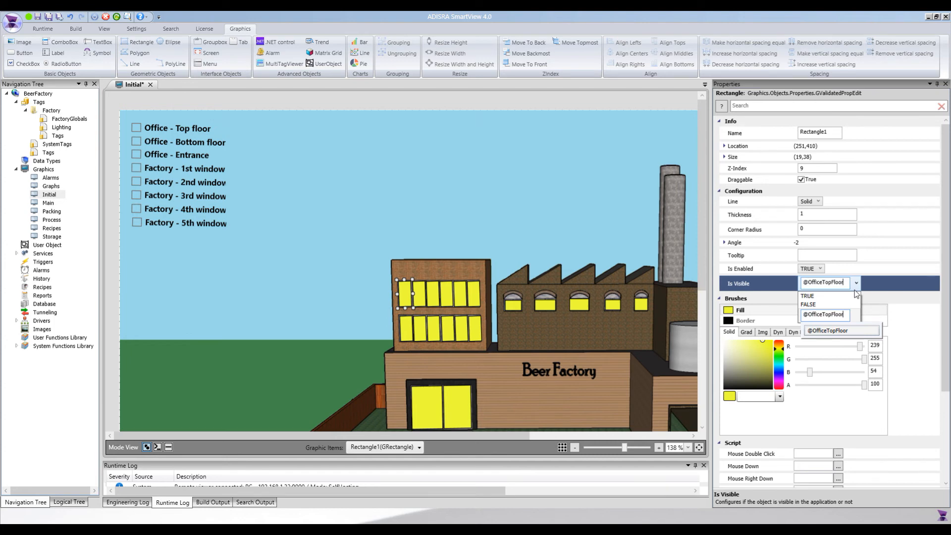
key("Return")
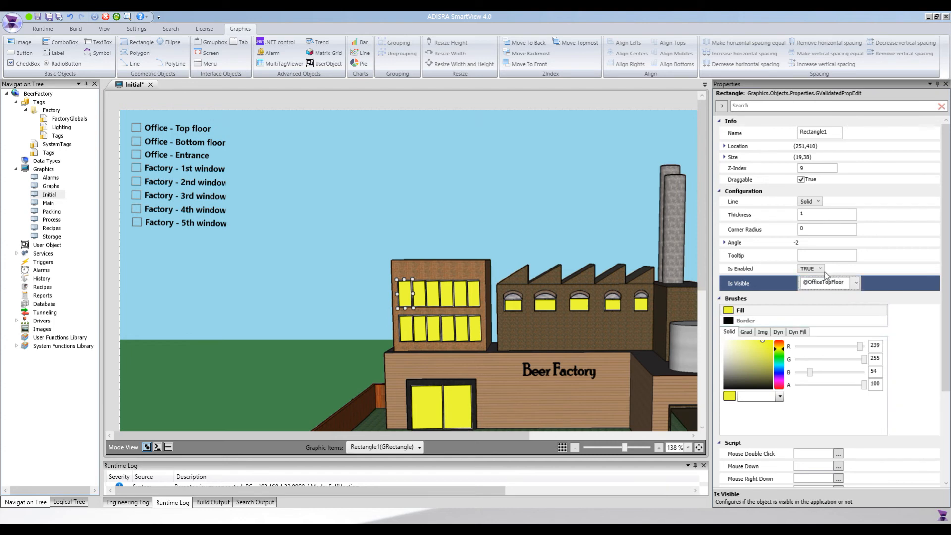
left_click(421, 302)
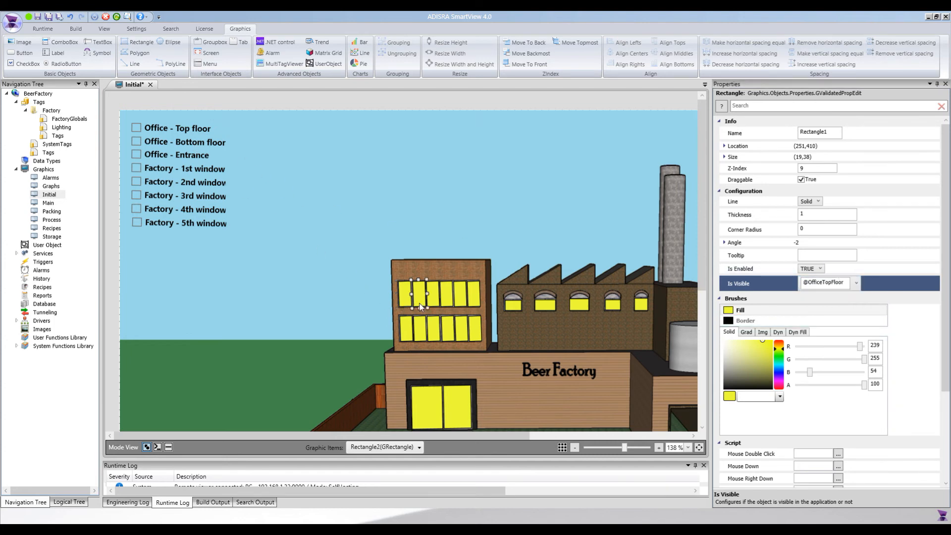
left_click(436, 301, "ctrl")
left_click(448, 300, "ctrl")
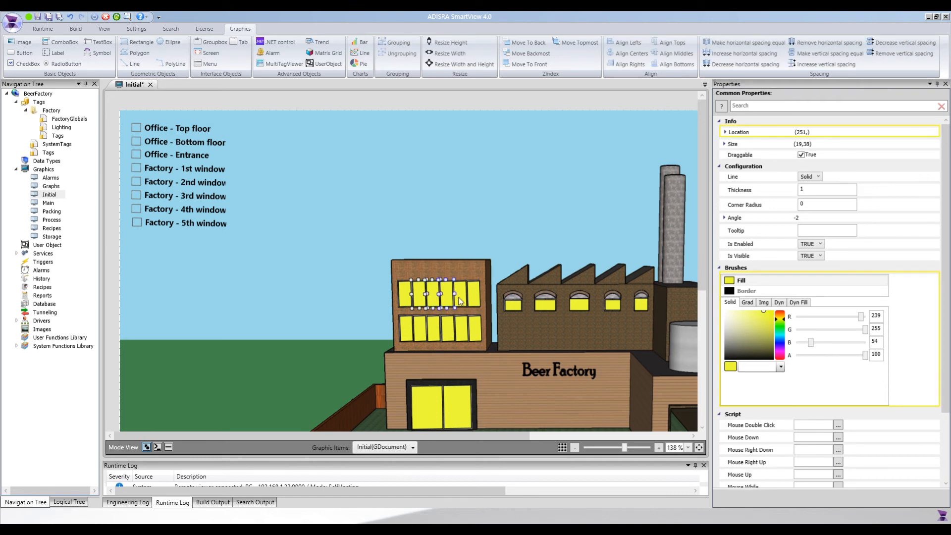
left_click(460, 301, "ctrl")
left_click(474, 300, "ctrl")
left_click(798, 257)
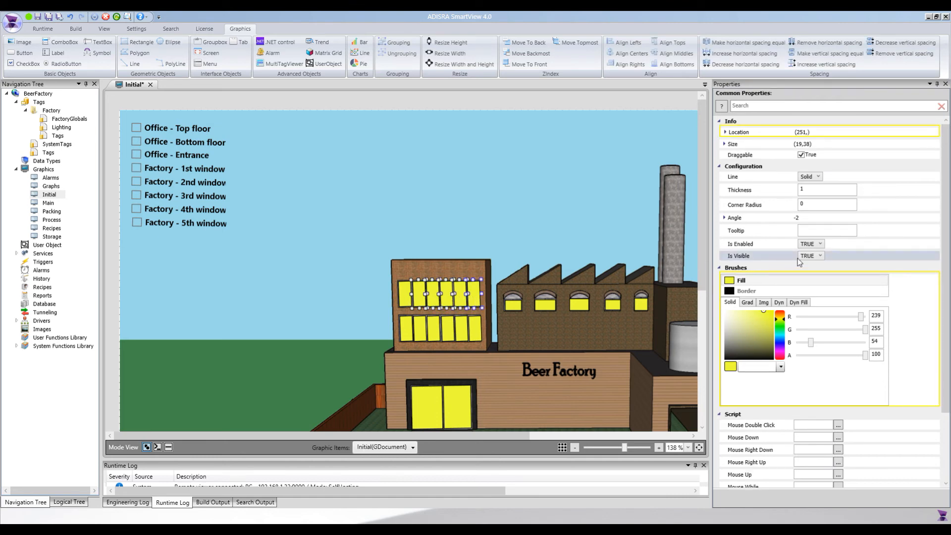
left_click(806, 257)
left_click(822, 261)
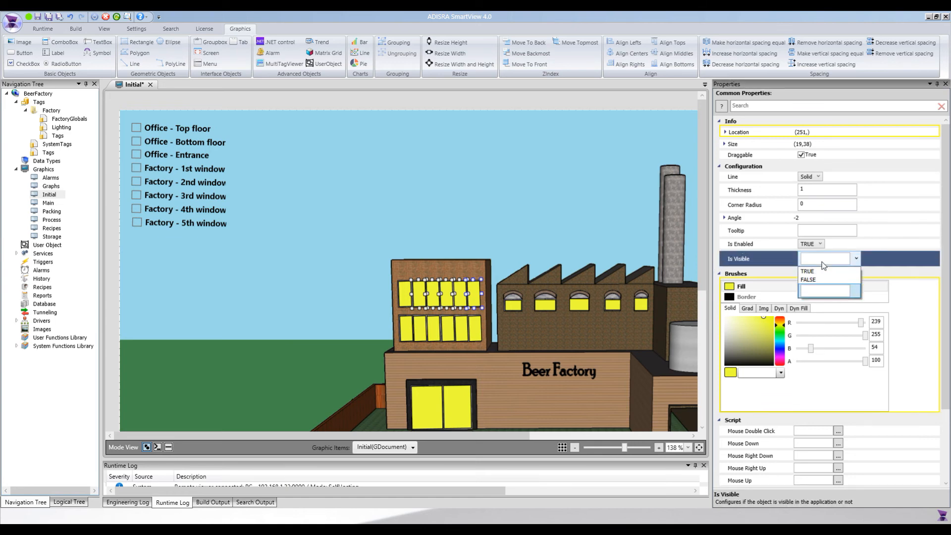
key("ctrl+v")
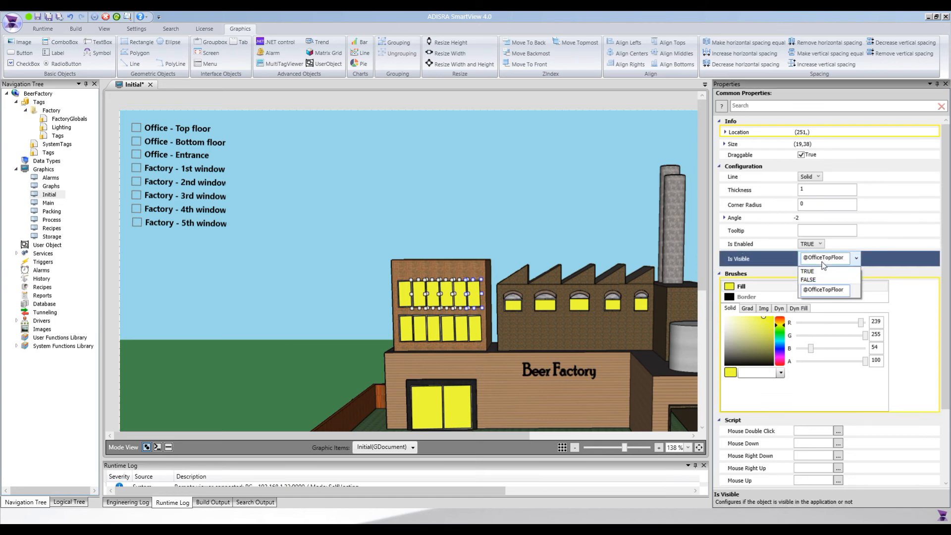
left_click(621, 282)
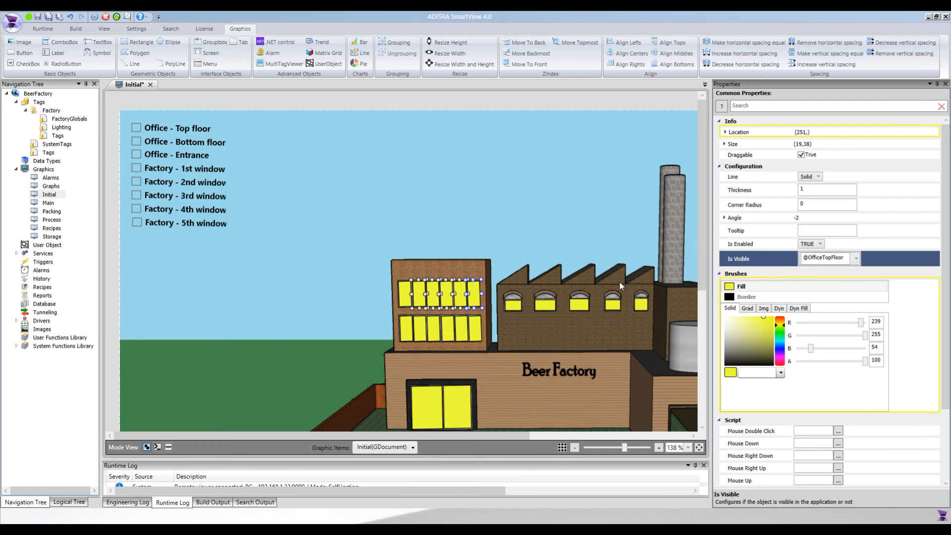
left_click(409, 338)
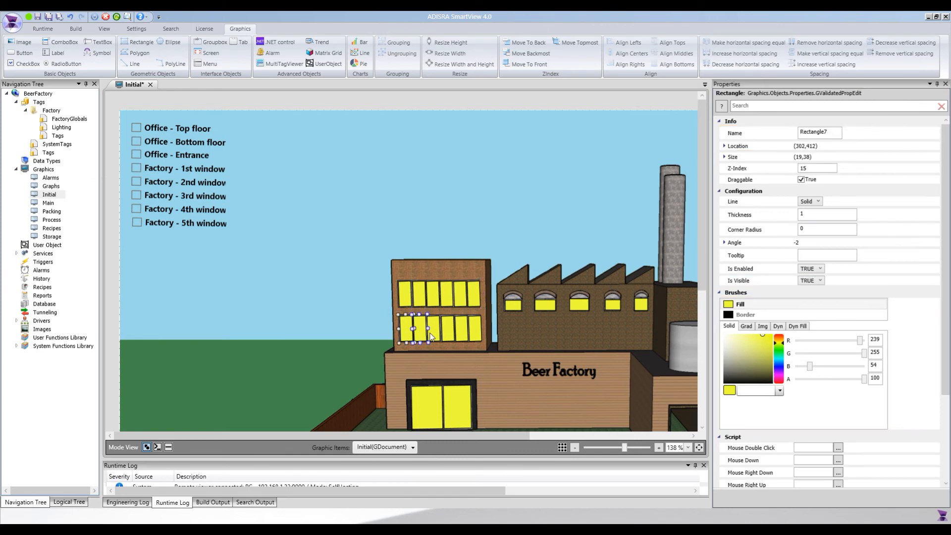
left_click(430, 333, "ctrl")
left_click(448, 333, "ctrl")
left_click(466, 333, "ctrl")
left_click(476, 331, "ctrl")
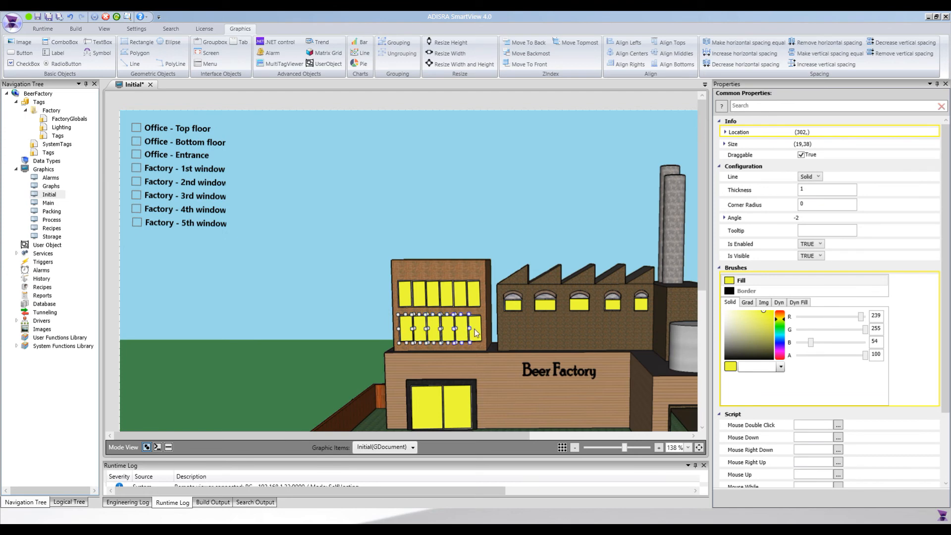
left_click(811, 255)
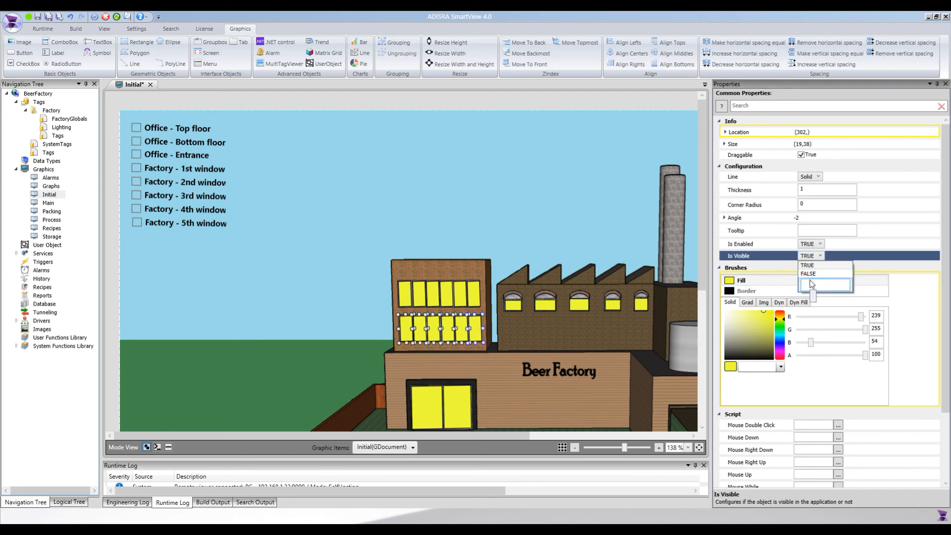
type("@Offi")
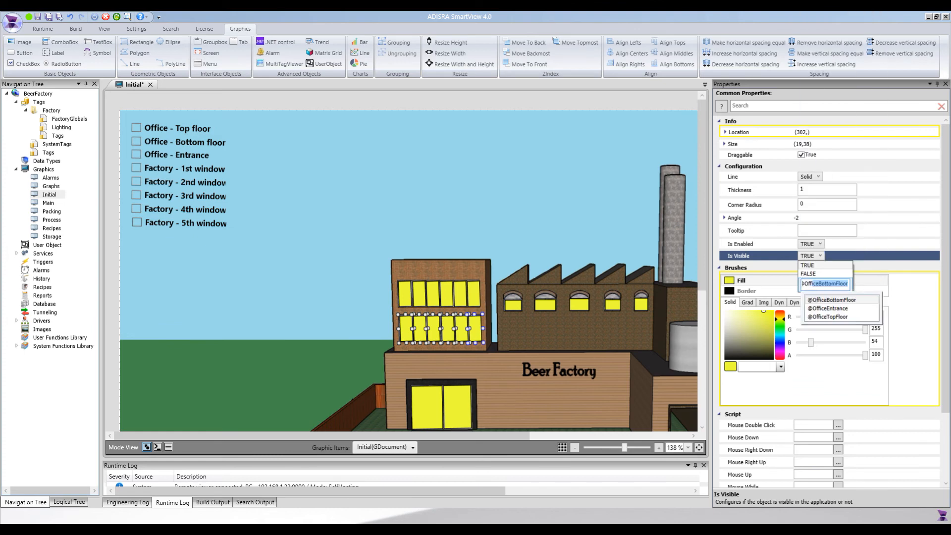
type("ceB")
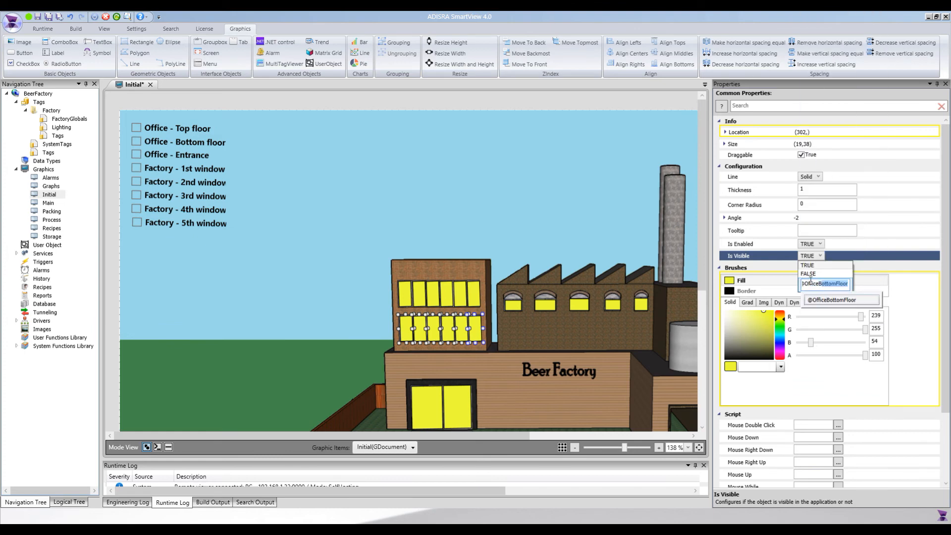
key("Return")
scroll(438, 381, "down", 1)
left_click(441, 384)
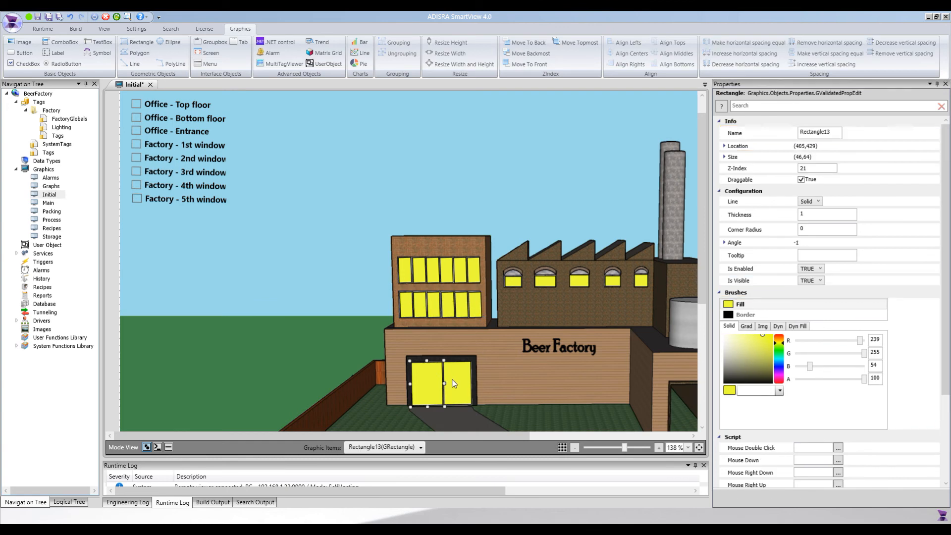
left_click(810, 257)
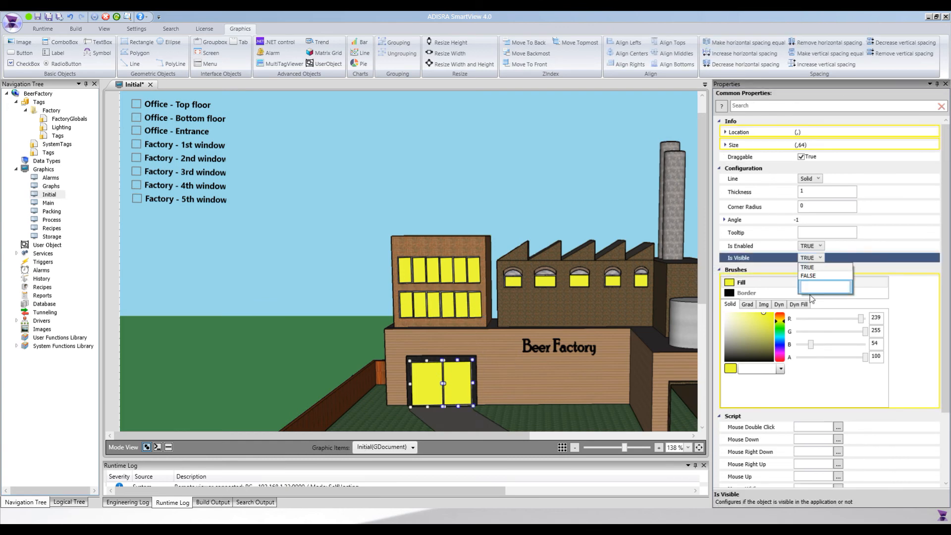
type("@OfficeBottomFloor")
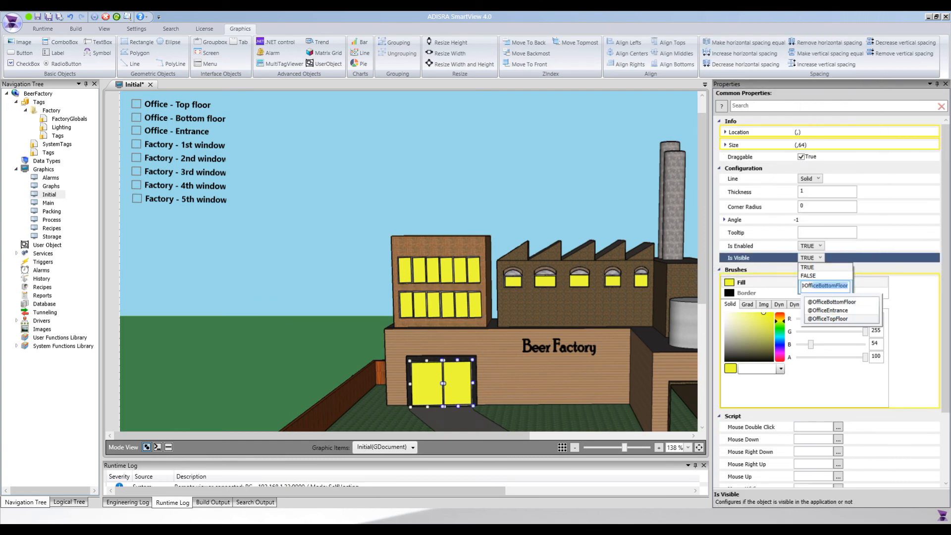
left_click(836, 310)
left_click(513, 281)
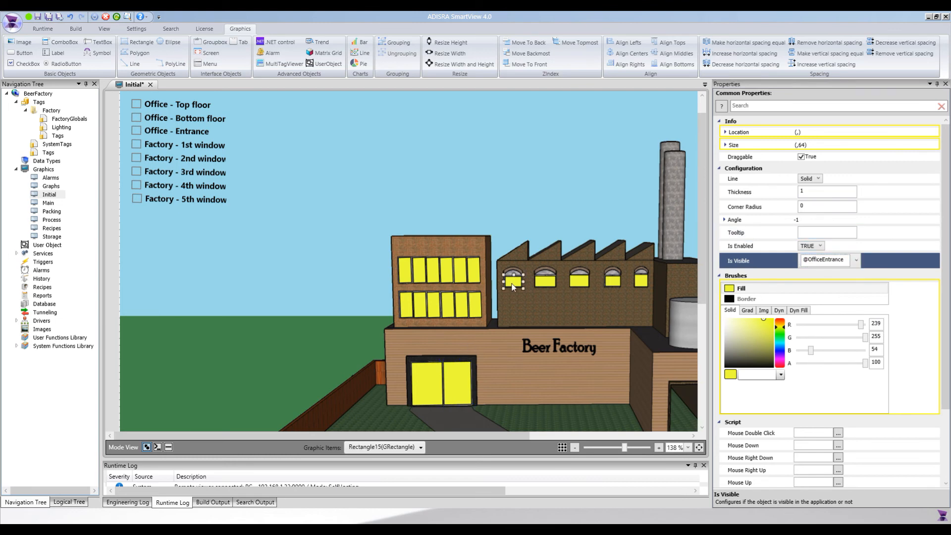
left_click(807, 280)
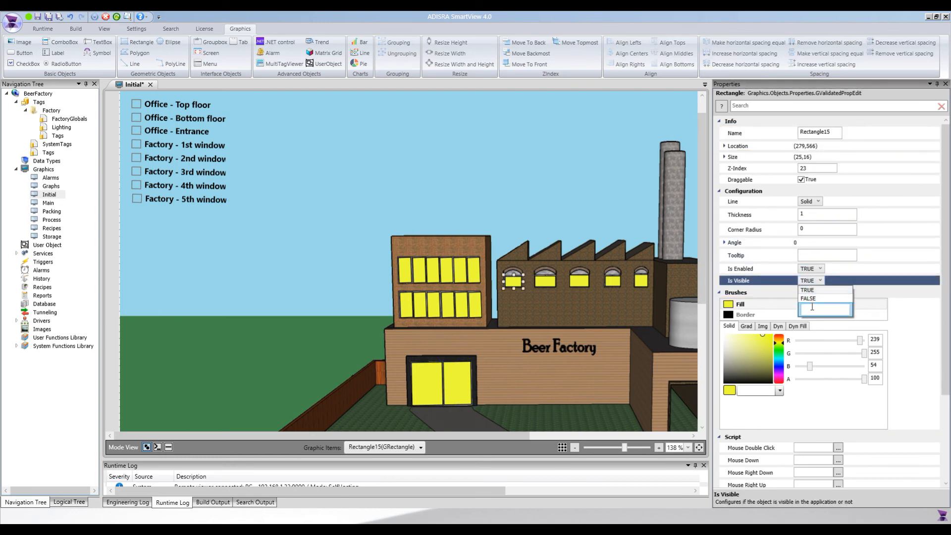
type("@")
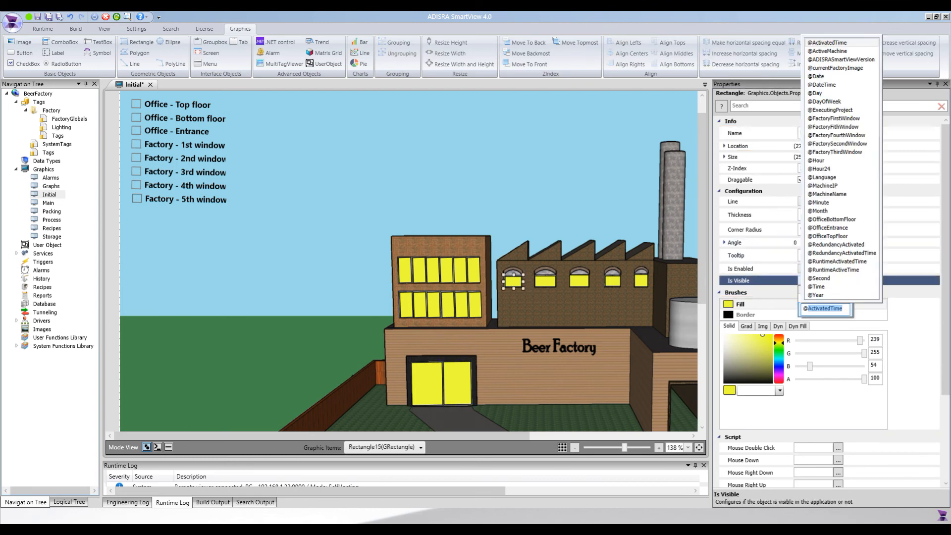
type("FactoryFirstWindow")
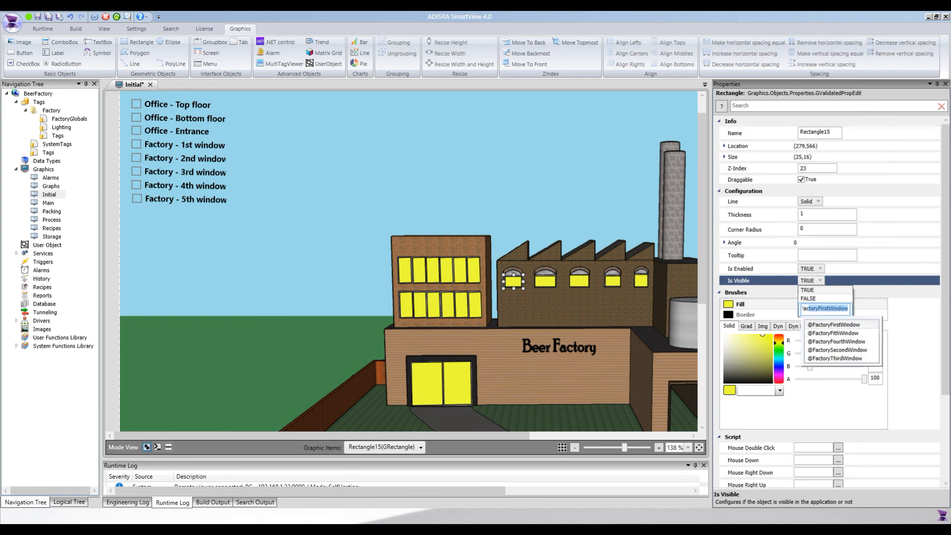
key("Return")
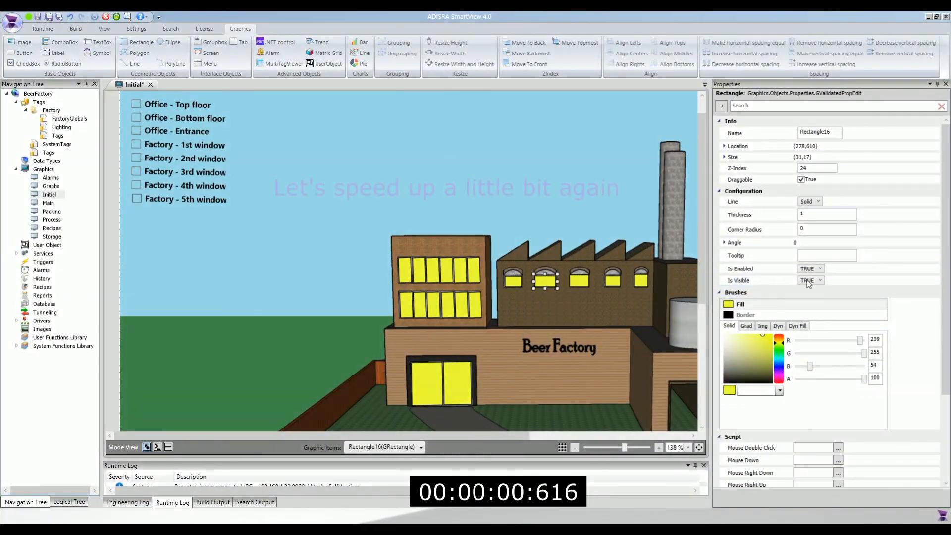
left_click(820, 280)
type("F")
left_click(579, 280)
left_click(807, 280)
type("F")
left_click(613, 280)
left_click(807, 281)
type("F")
left_click(641, 281)
left_click(807, 280)
type("F")
left_click(832, 332)
Save and close the Initial screen and run the BeerFactory application
key("ctrl+s")
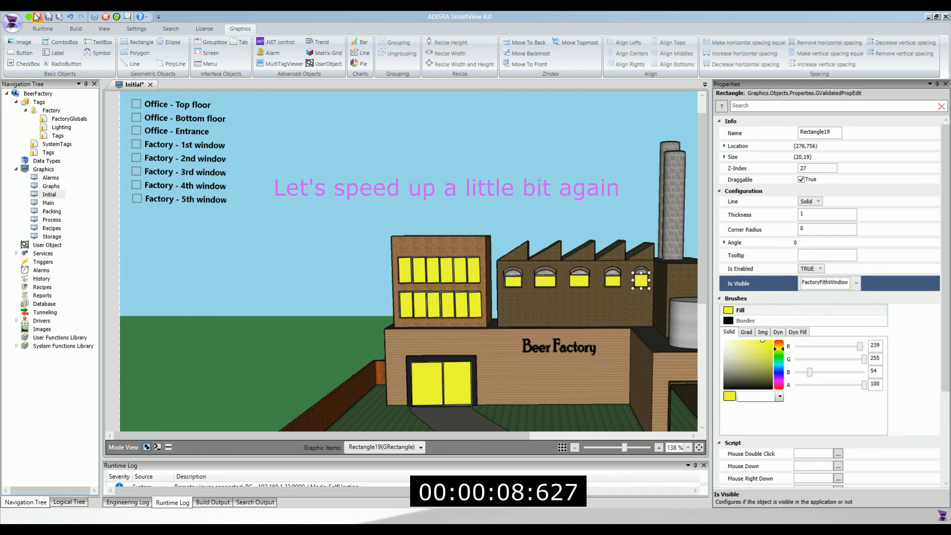
left_click(148, 84)
left_click(16, 47)
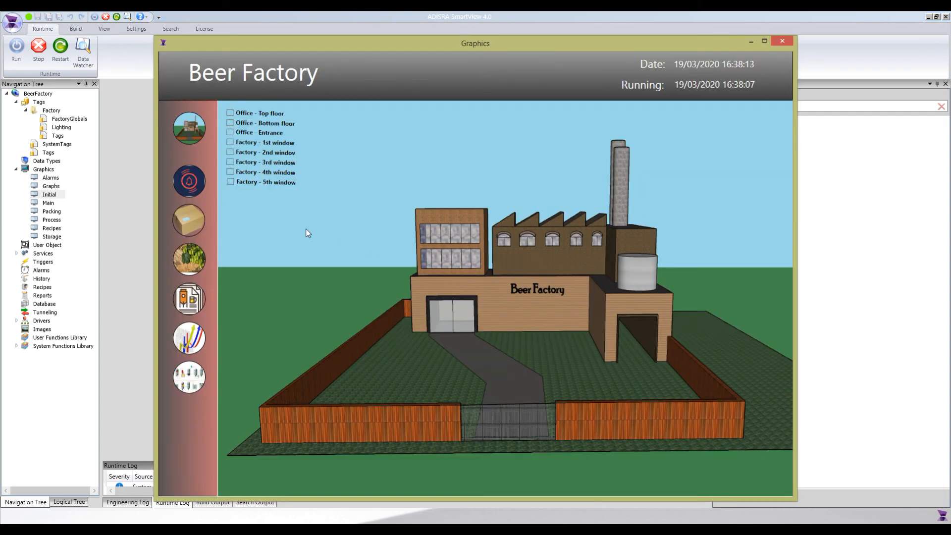
Test the office top floor, bottom floor and entrance lights in the running application by switching each on and off
left_click(230, 113)
left_click(230, 114)
left_click(229, 123)
left_click(229, 124)
left_click(230, 132)
left_click(230, 133)
Switch on the lights of all five factory windows in the running application
left_click(230, 142)
left_click(230, 161)
left_click(229, 152)
left_click(231, 182)
left_click(230, 173)
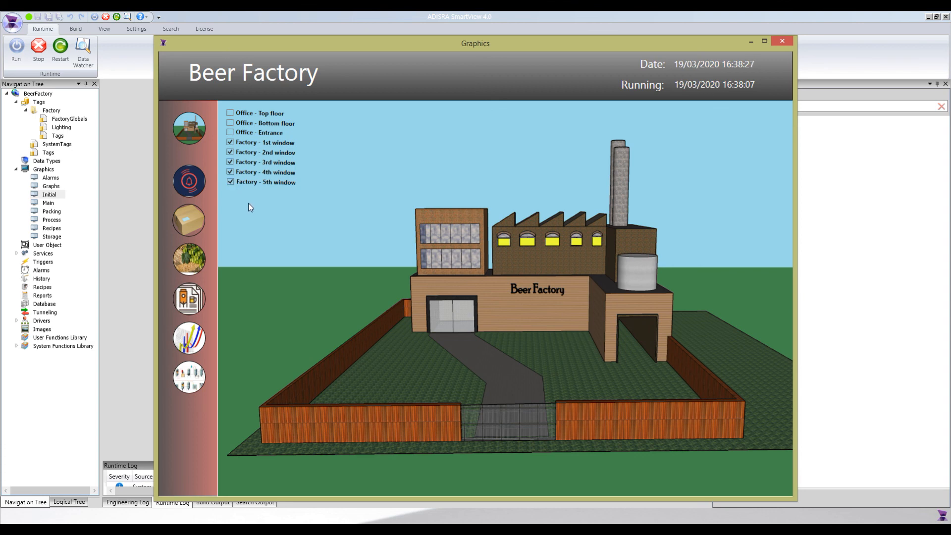